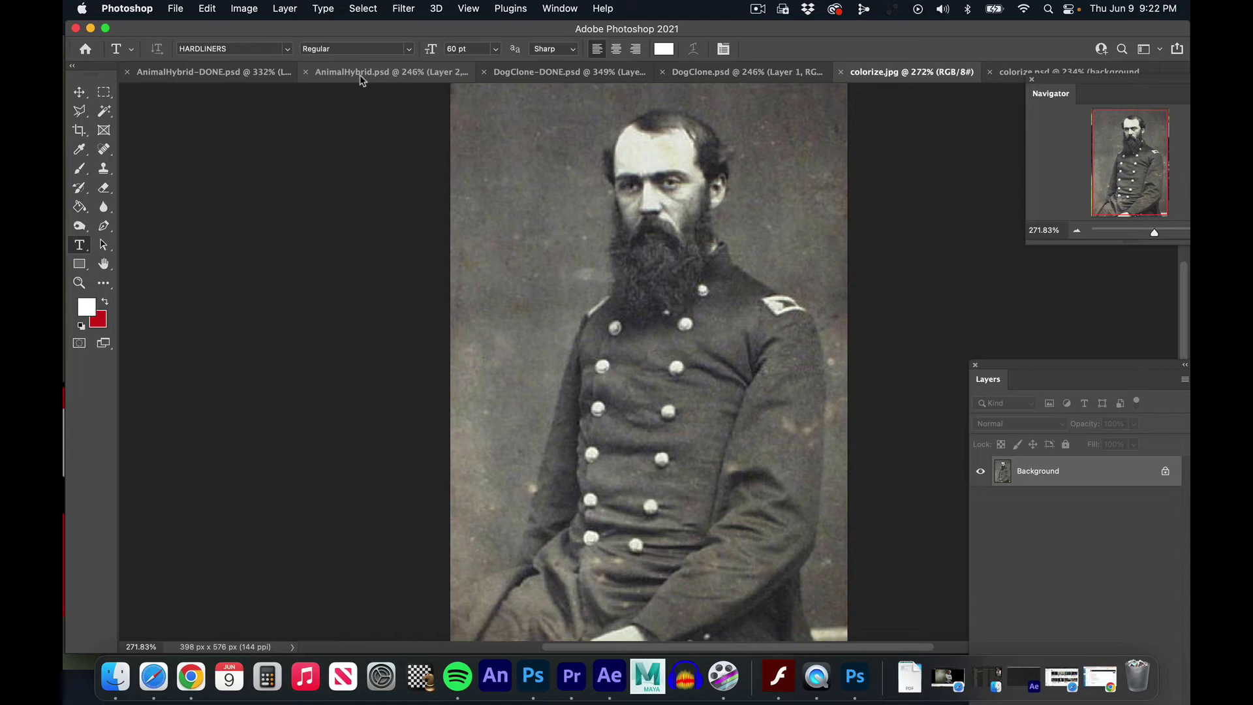
In AnimalHybrid.psd, hide and reshow the raven and dog layers to inspect them
click(361, 73)
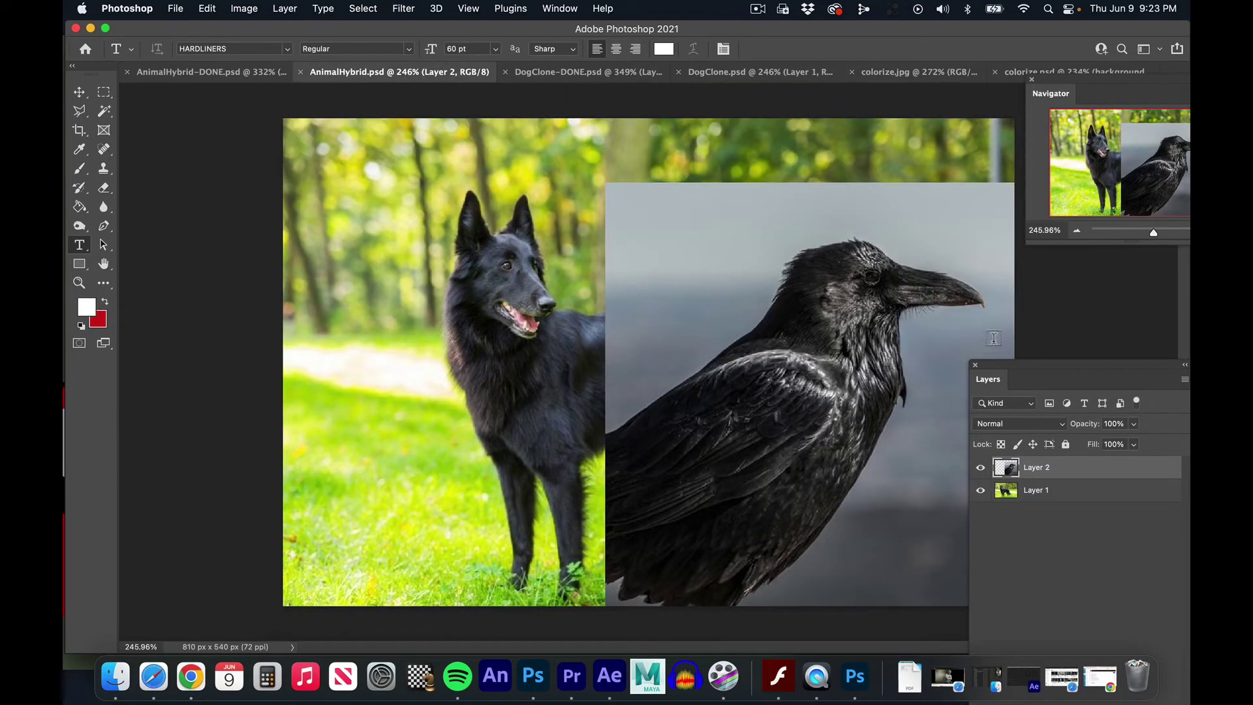
click(980, 469)
click(980, 469)
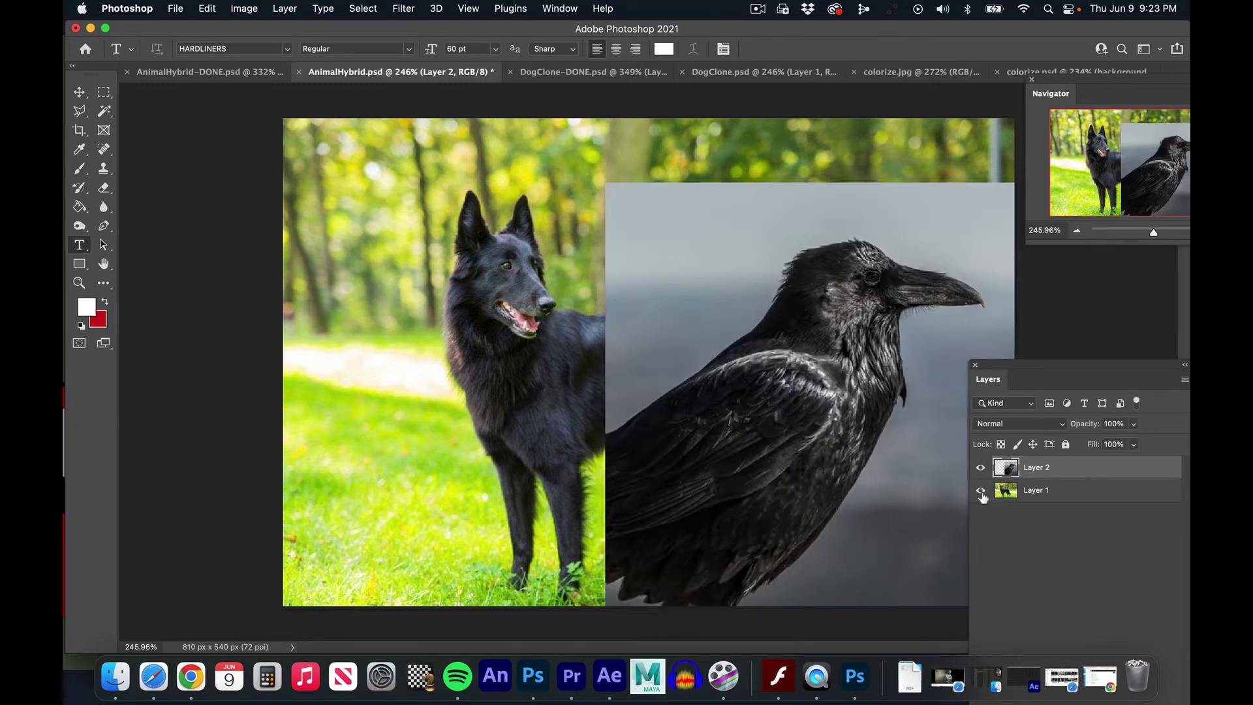
click(980, 490)
click(981, 491)
View the raven-headed dog in AnimalHybrid-DONE.psd, then return to AnimalHybrid.psd
click(174, 73)
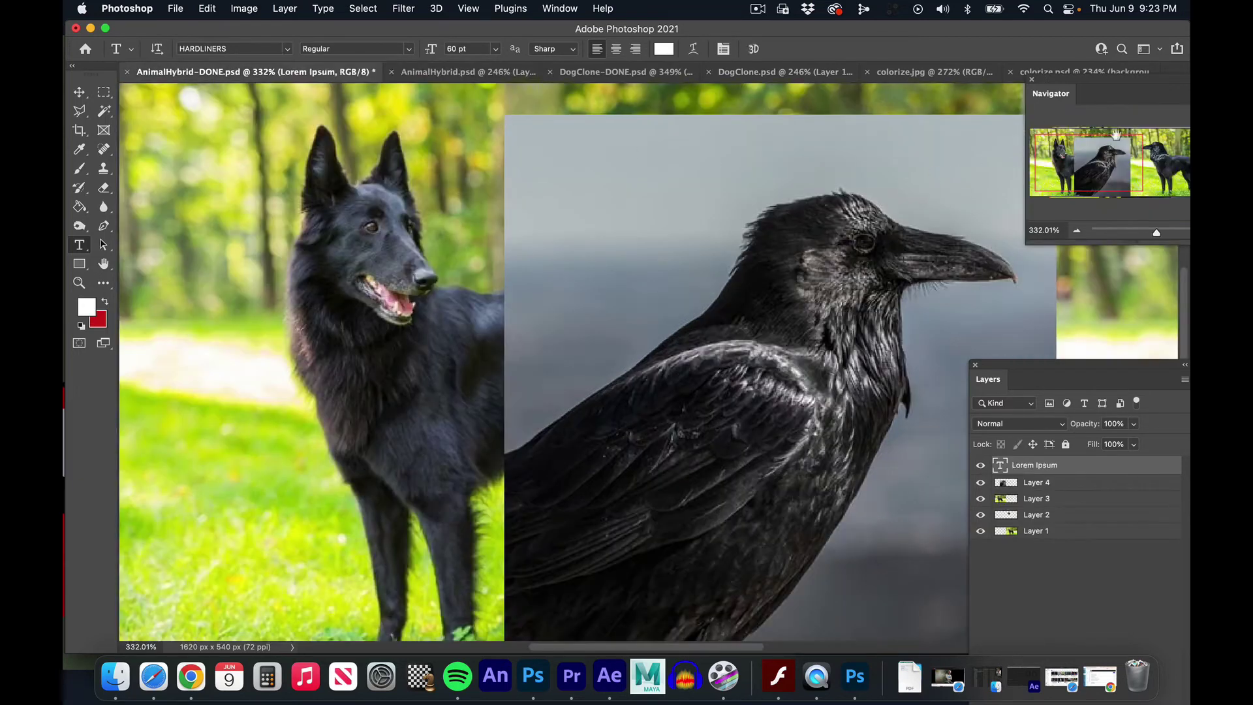
drag(1072, 175, 1181, 178)
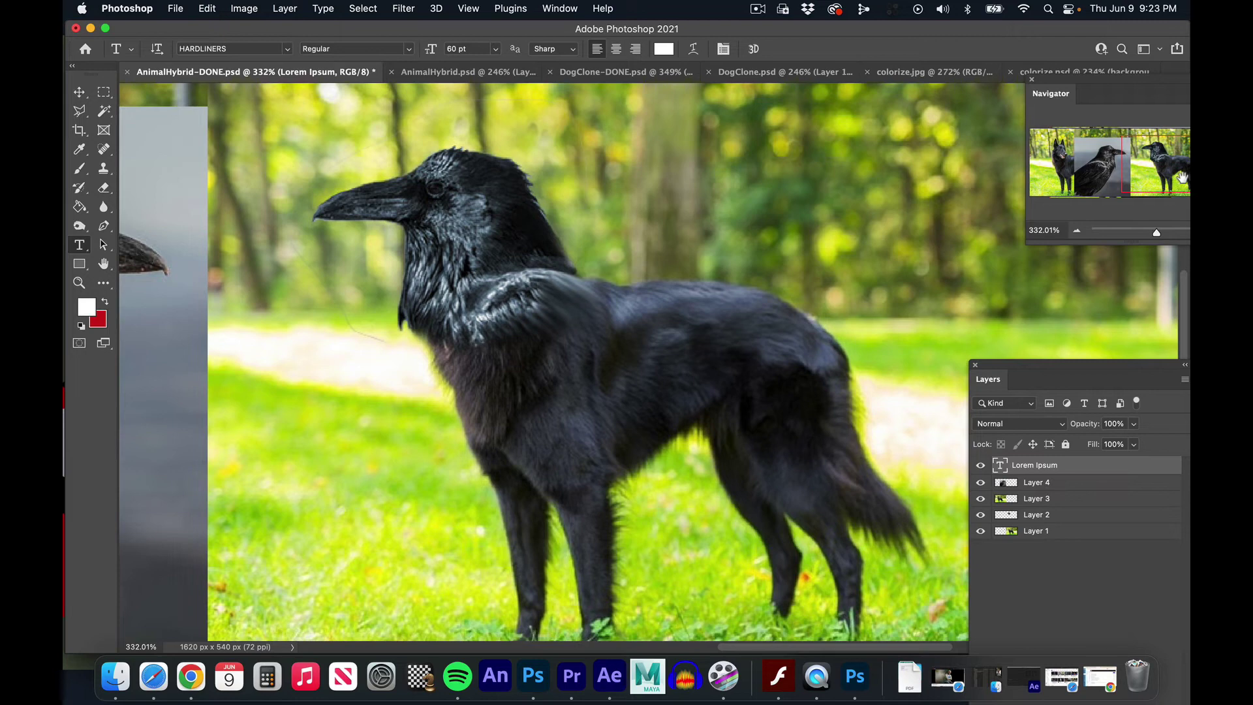
click(448, 73)
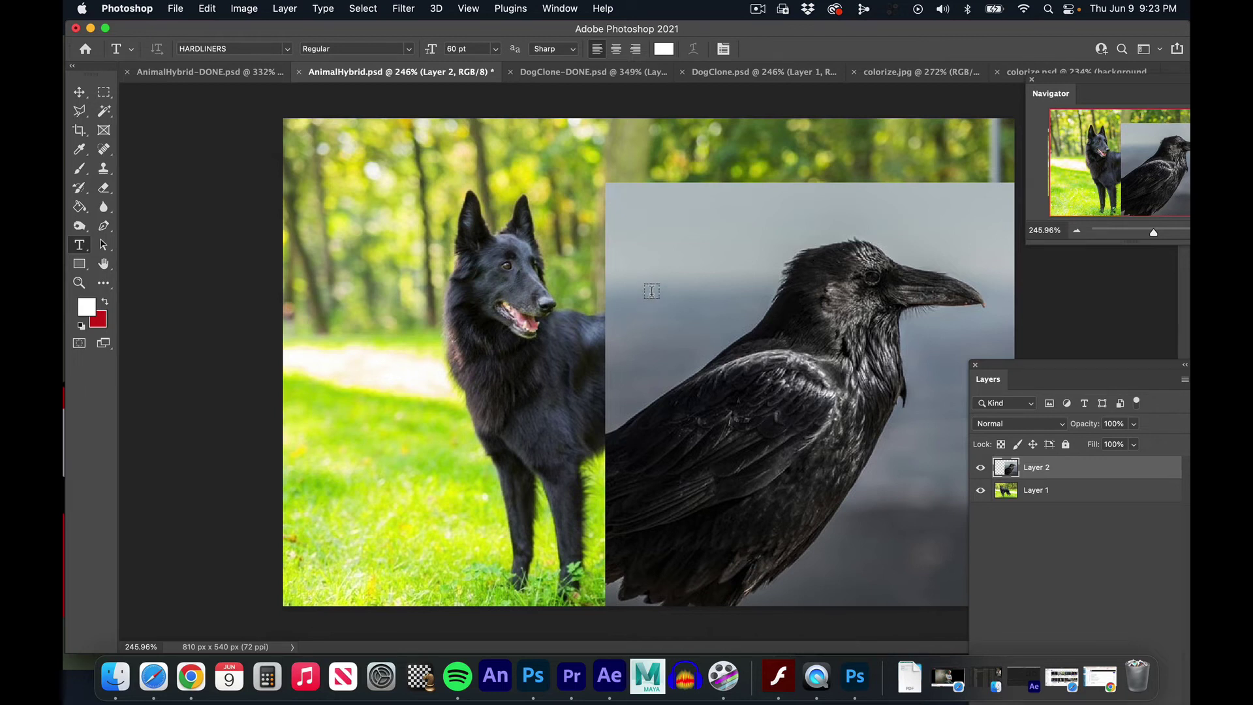
Try cutting a rectangular selection around the raven's head, then undo it
click(104, 94)
click(158, 96)
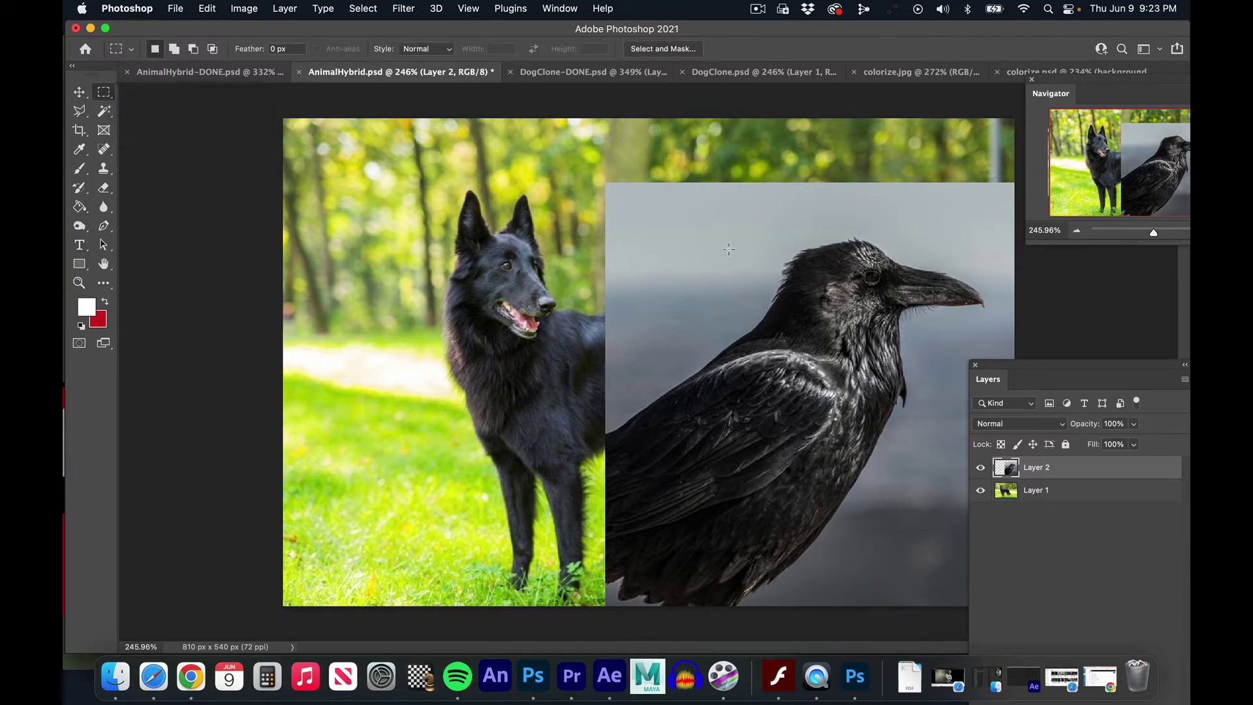
drag(719, 207, 956, 410)
key(super+x)
key(super+z)
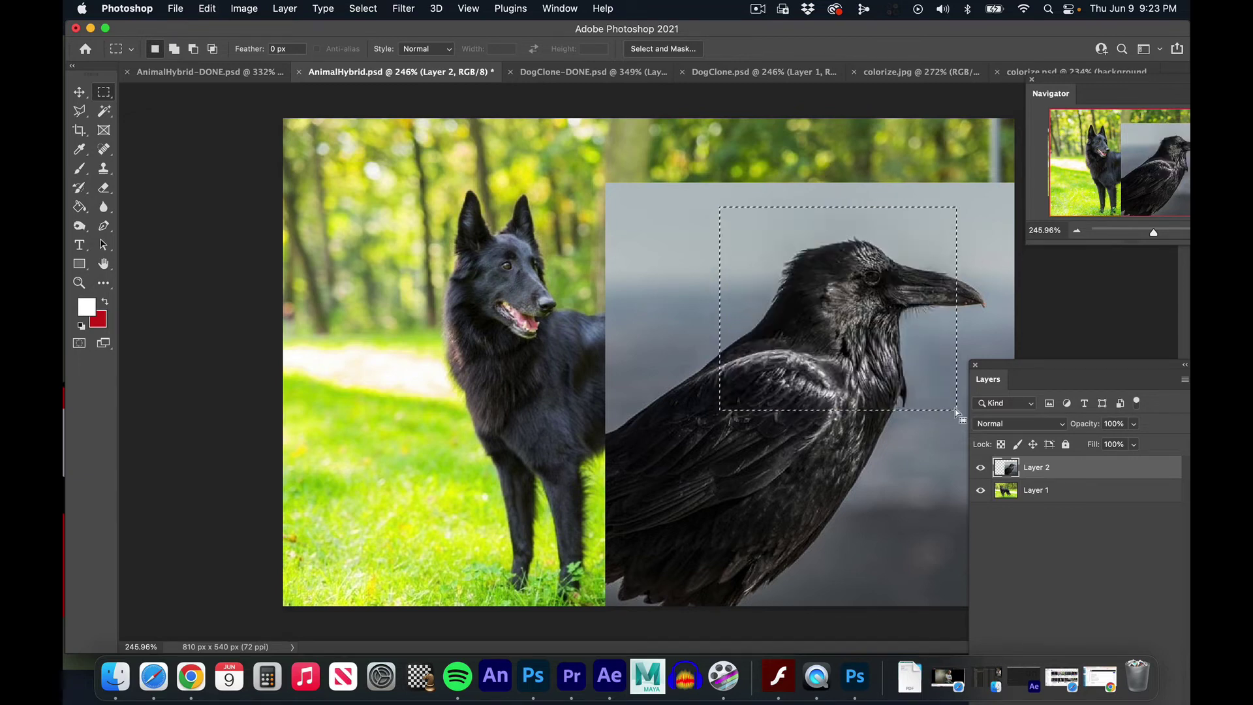
key(super+x)
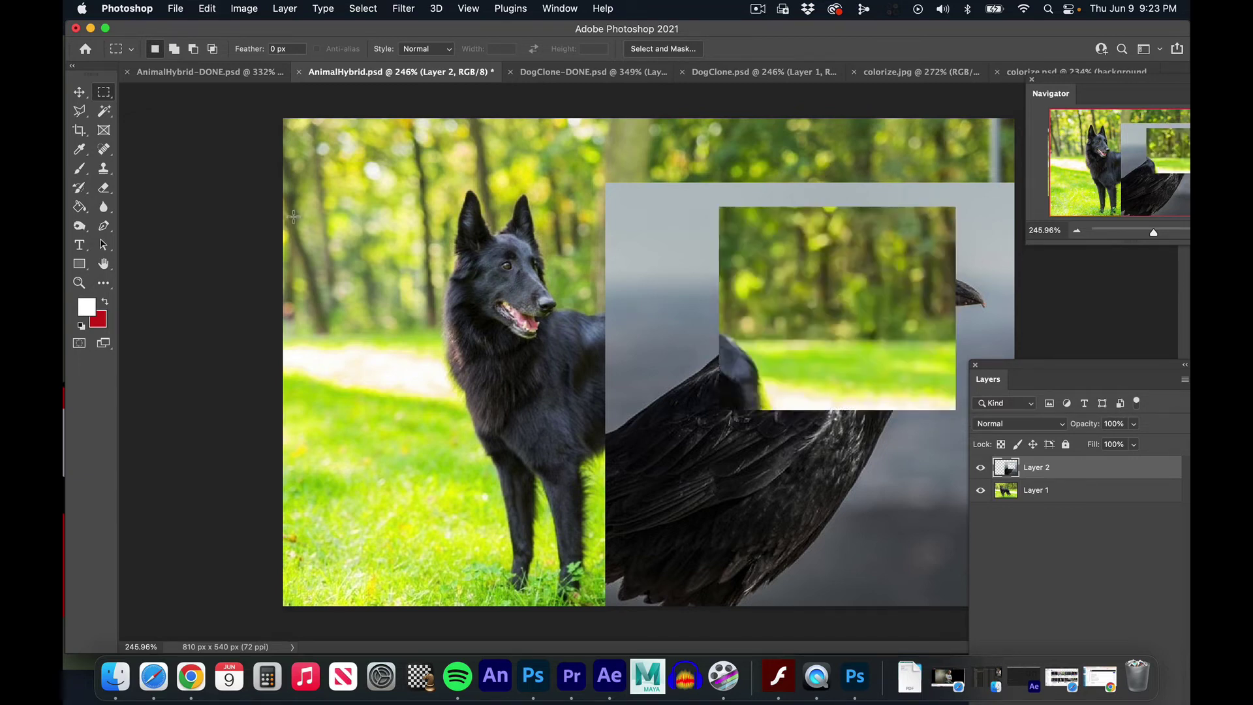
key(super+z)
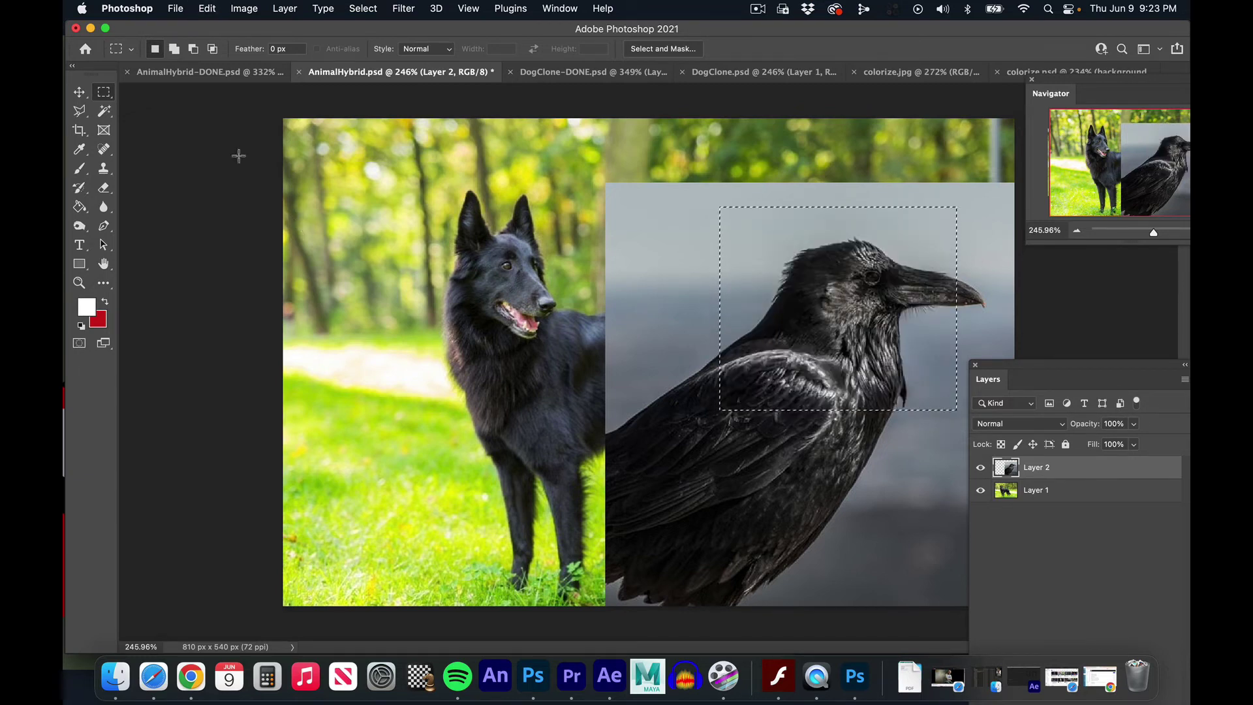
Try cutting an oval selection over the raven's head, undo it and deselect
right_click(109, 92)
click(185, 105)
click(528, 248)
drag(703, 227, 934, 444)
key(super+x)
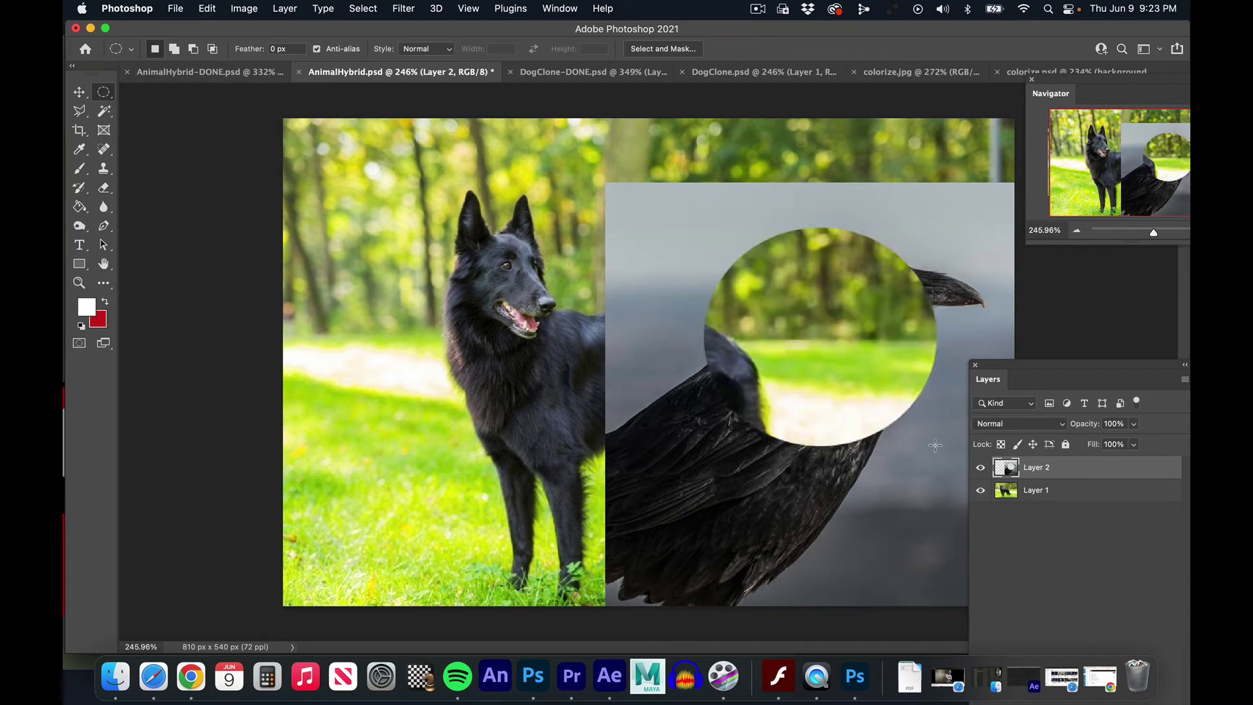
key(super+z)
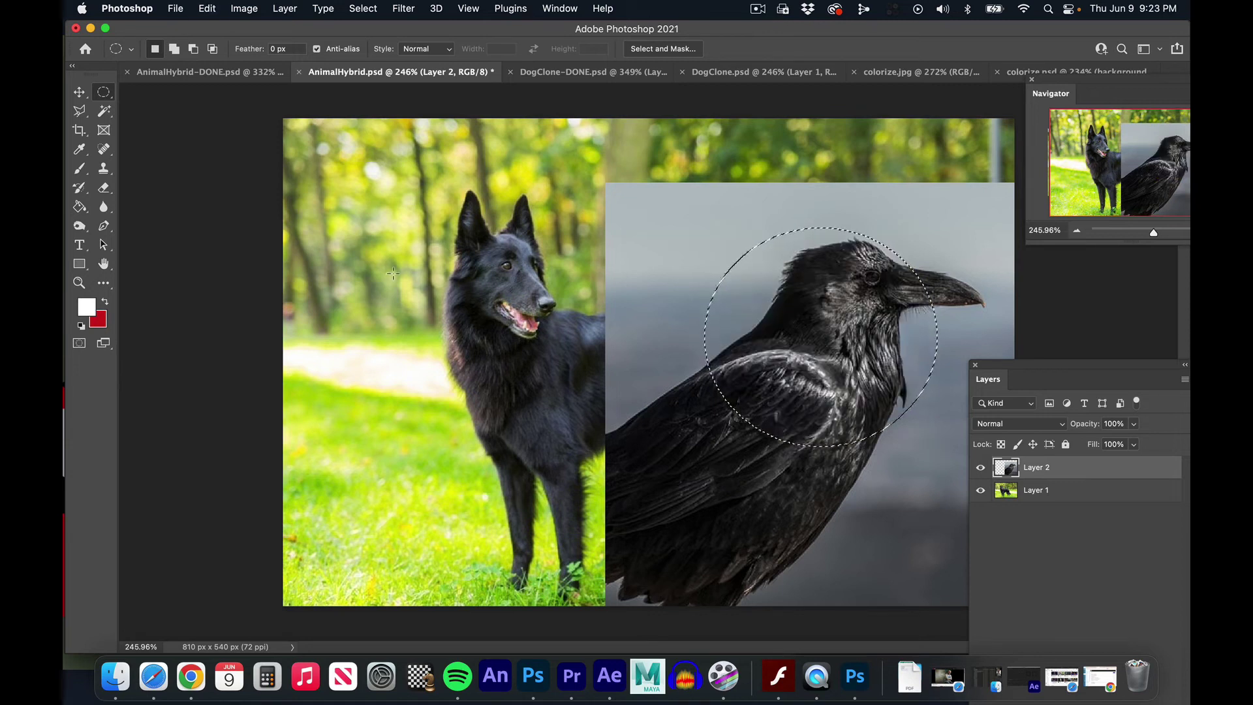
key(super+d)
Outline the raven's head with a Polygonal Lasso selection
click(79, 111)
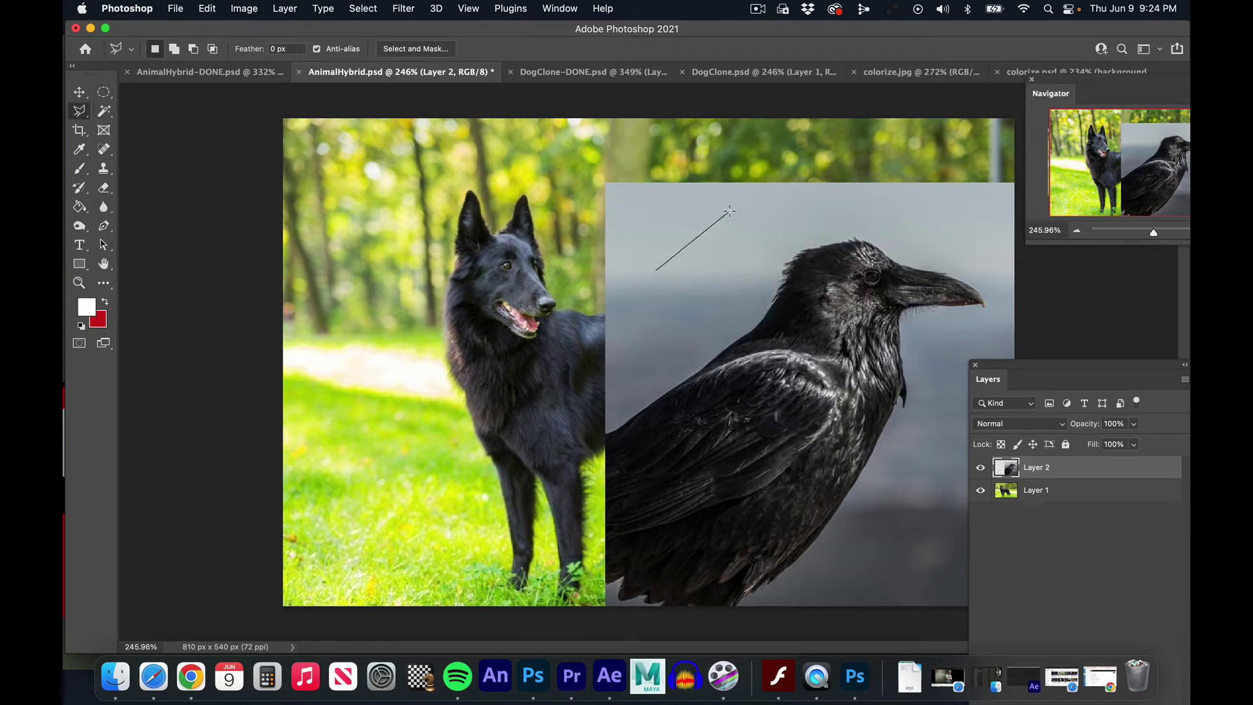
click(729, 211)
click(840, 225)
click(921, 185)
click(977, 270)
click(949, 408)
click(777, 399)
click(652, 302)
click(657, 272)
Trial-delete the polygon-selected area and undo the deletion
key(Delete)
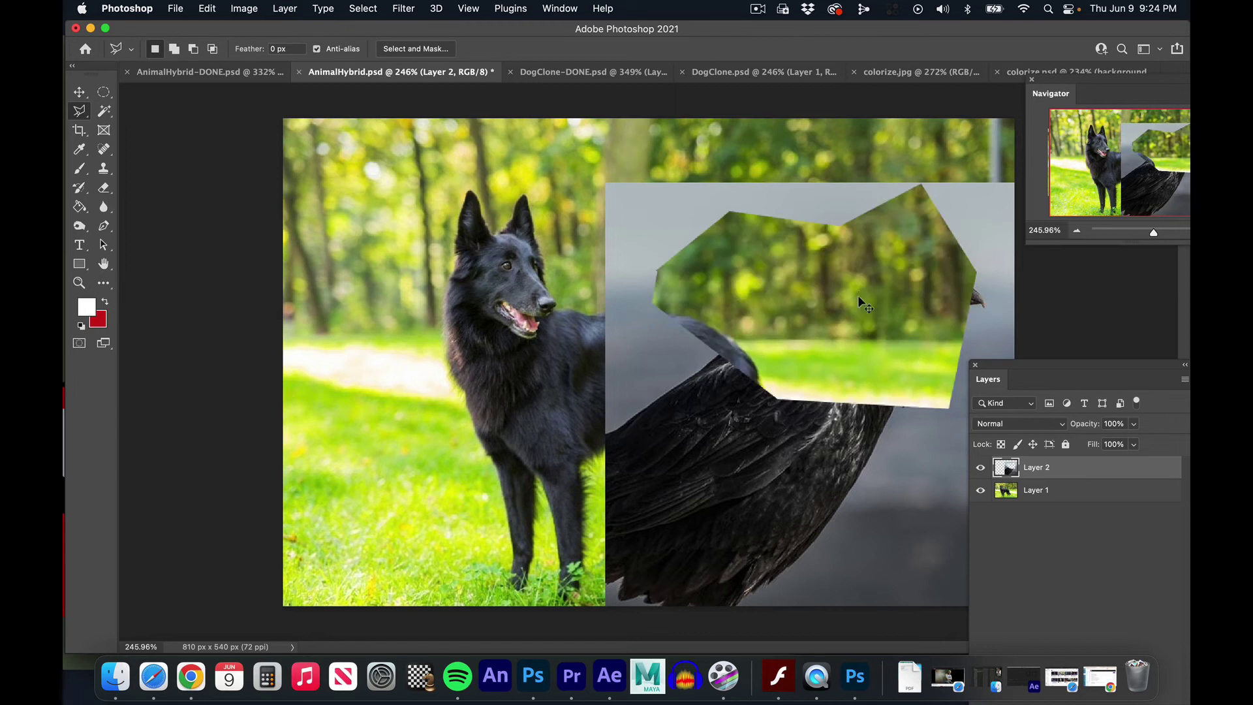
key(super+z)
click(103, 111)
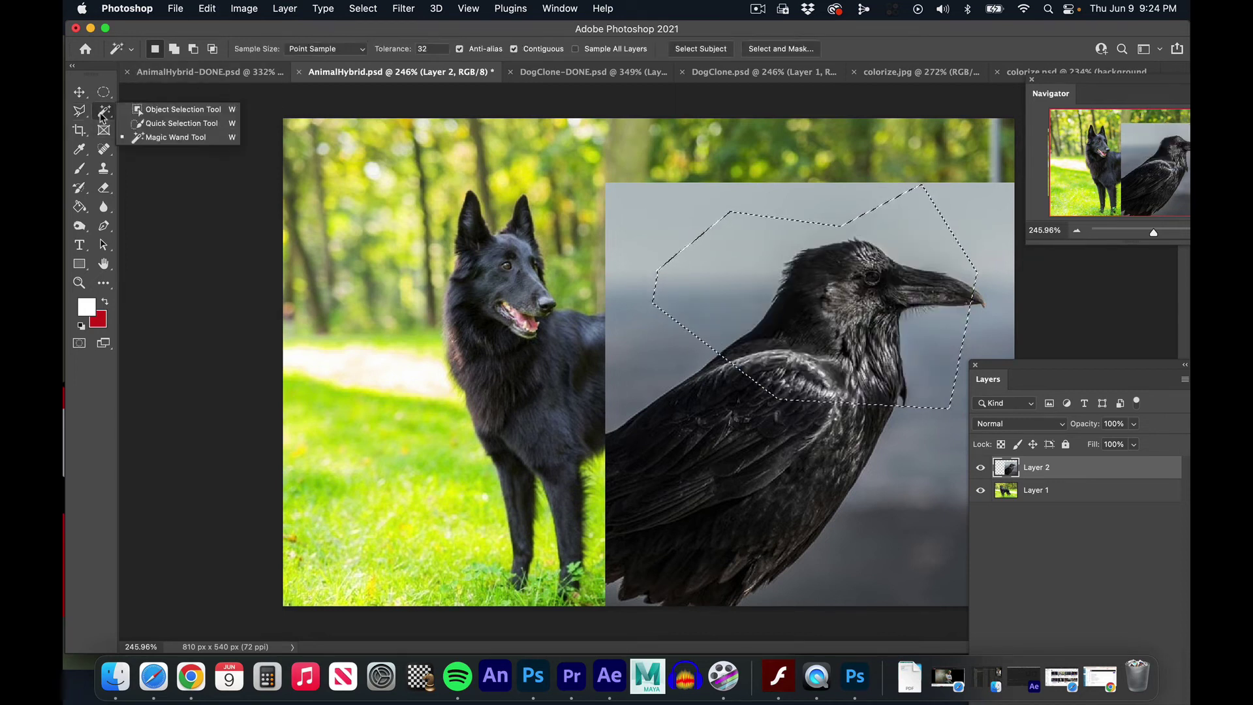
Select the raven's neck and chest with the Quick Selection brush
click(154, 123)
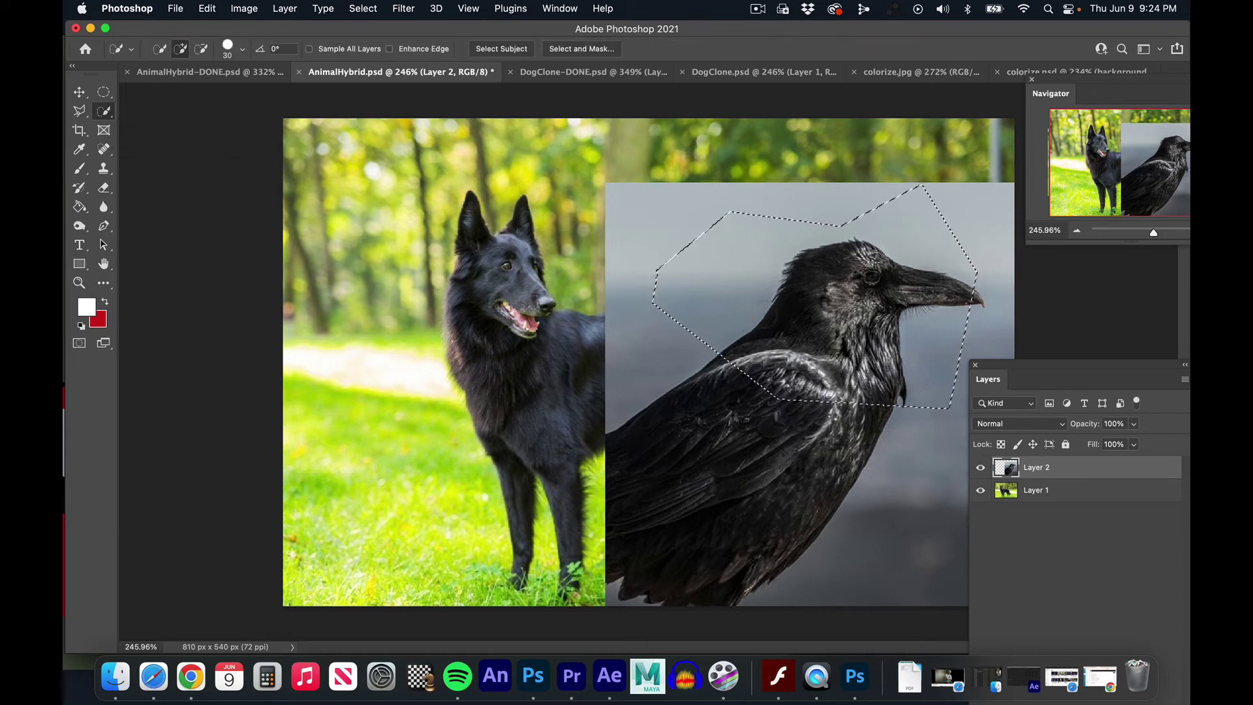
mouse_move(738, 469)
mouse_down()
mouse_move(822, 274)
mouse_move(790, 287)
mouse_move(862, 274)
mouse_move(926, 294)
mouse_up()
key(super+d)
mouse_move(884, 352)
mouse_down()
mouse_move(864, 411)
mouse_move(809, 391)
mouse_move(789, 398)
mouse_move(796, 431)
mouse_up()
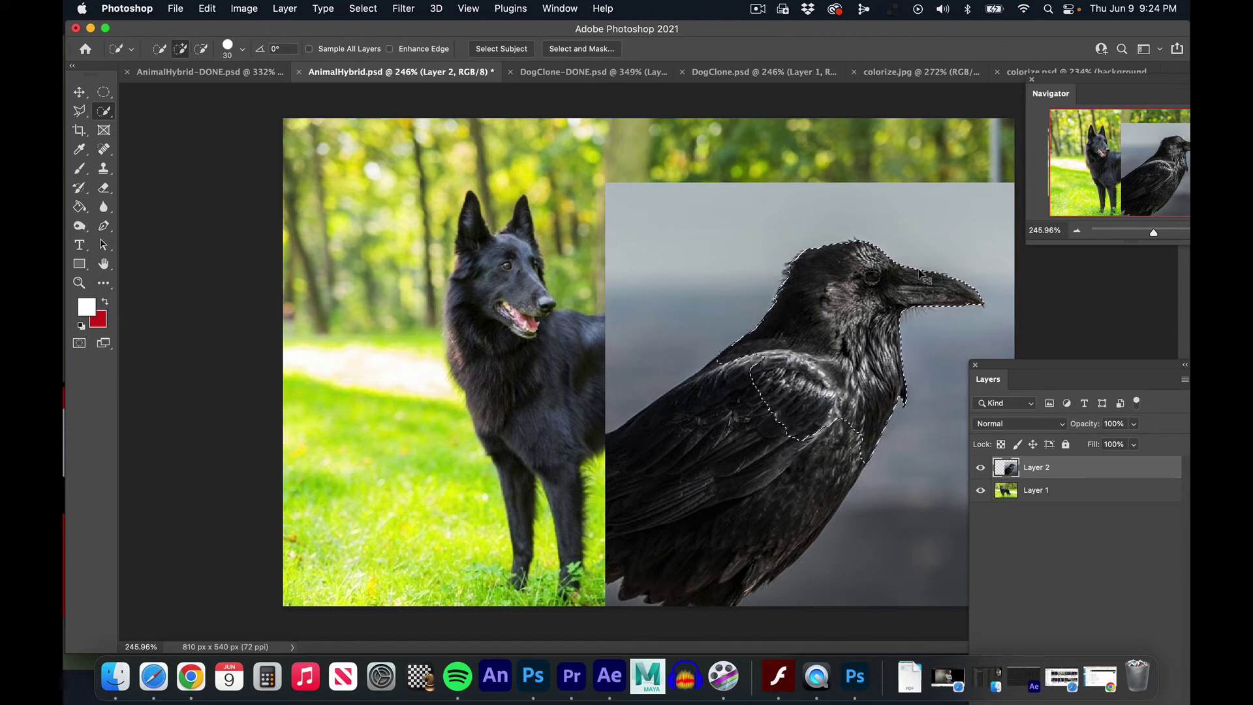
Cut and paste the raven onto a new layer over the dog, then undo and deselect
key(super+x)
key(super+v)
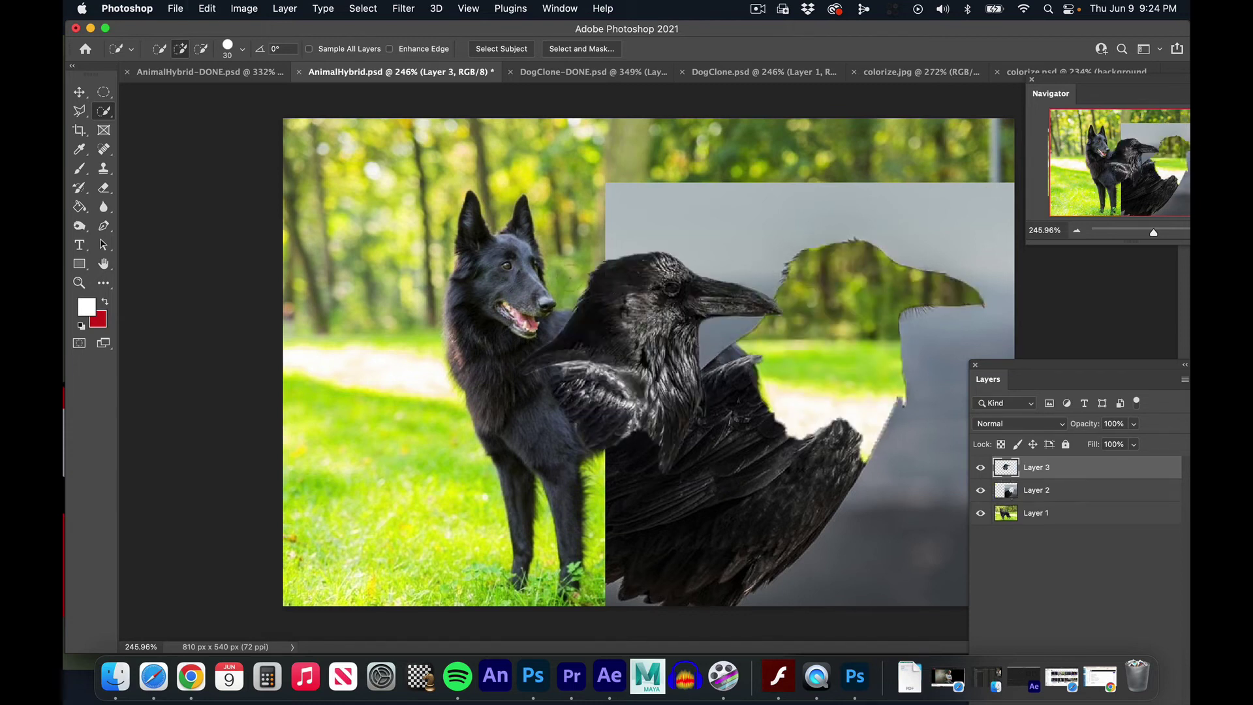
click(79, 92)
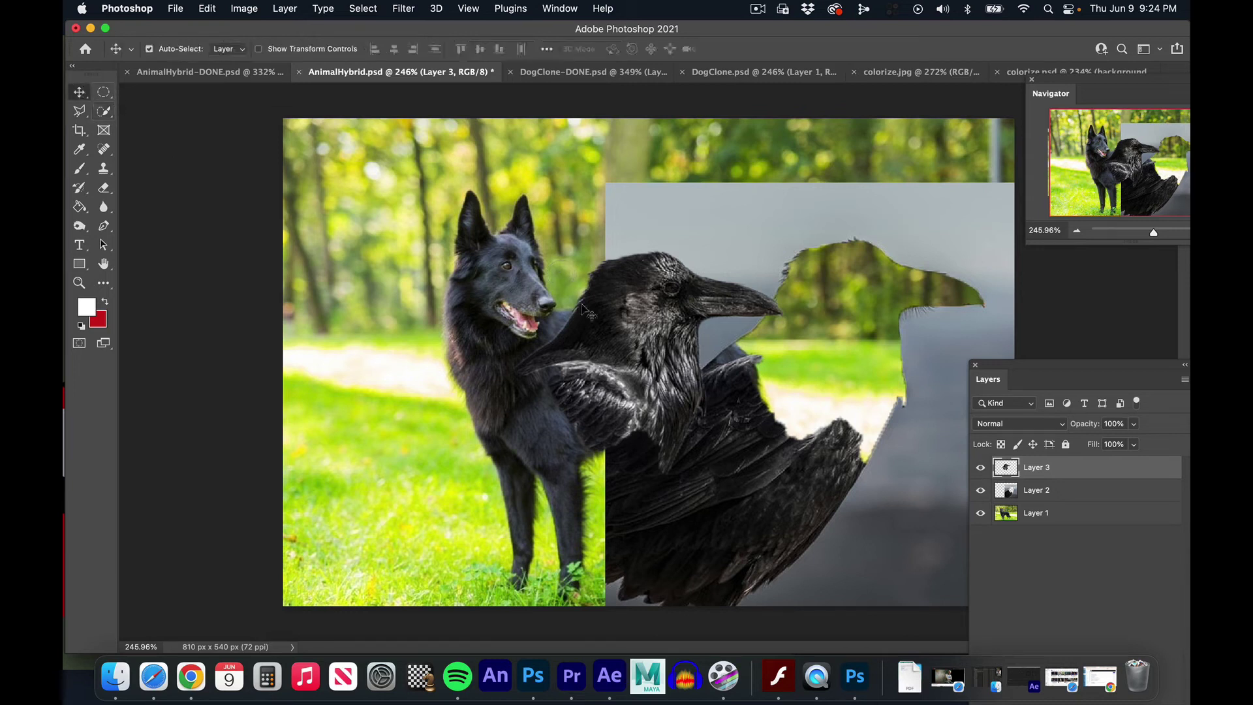
drag(640, 320, 468, 276)
key(super+z)
key(super+z)
key(super+z)
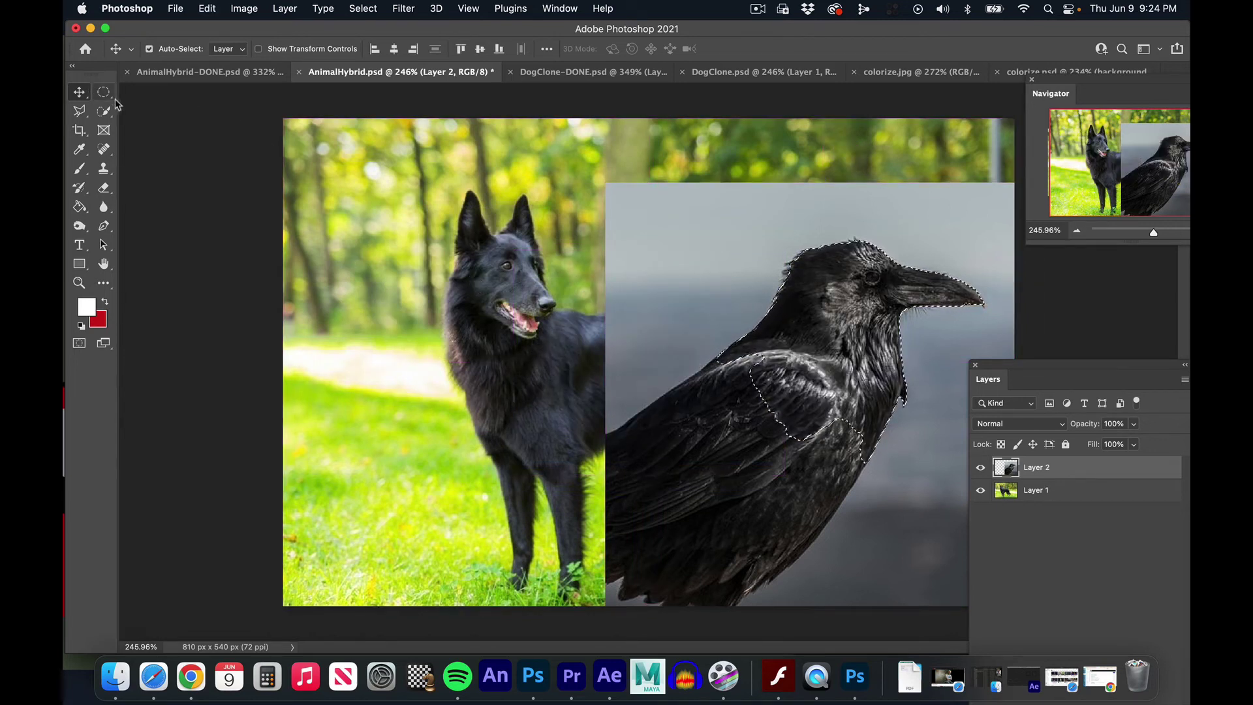
key(m)
key(super+d)
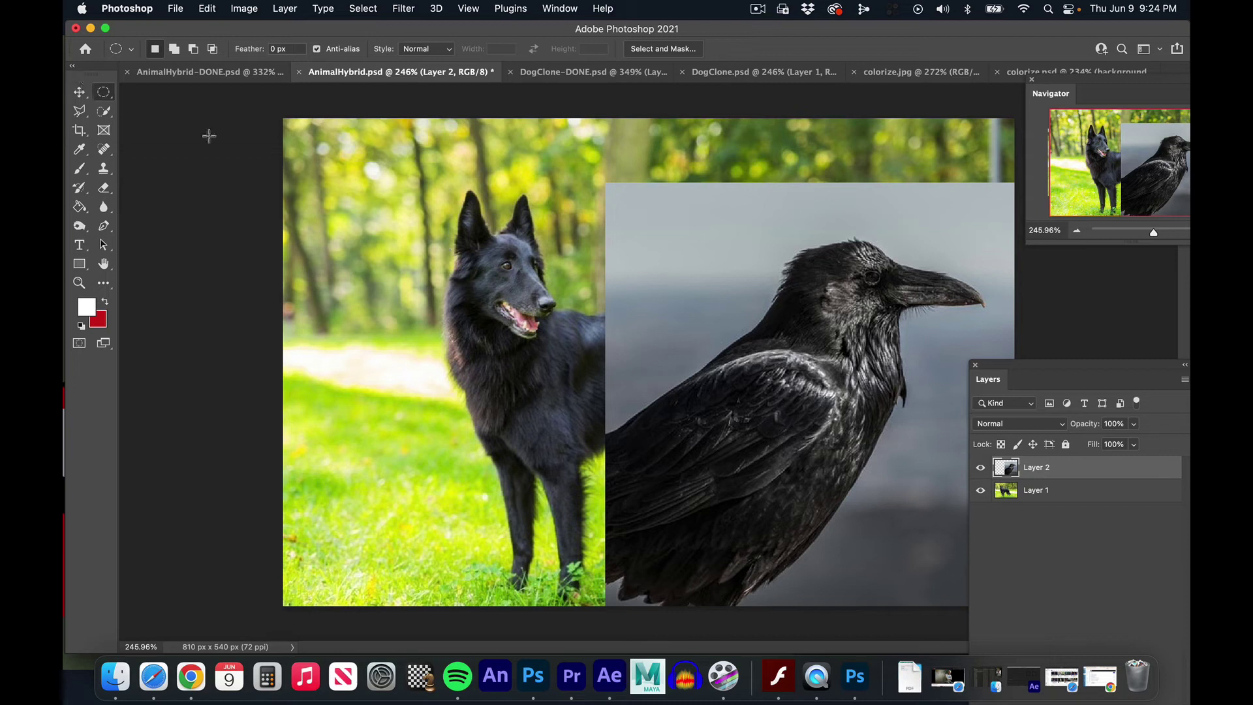
Copy an elliptical selection of the raven's head to Layer 3 and move it over the dog
drag(732, 194, 999, 430)
key(super+j)
click(79, 91)
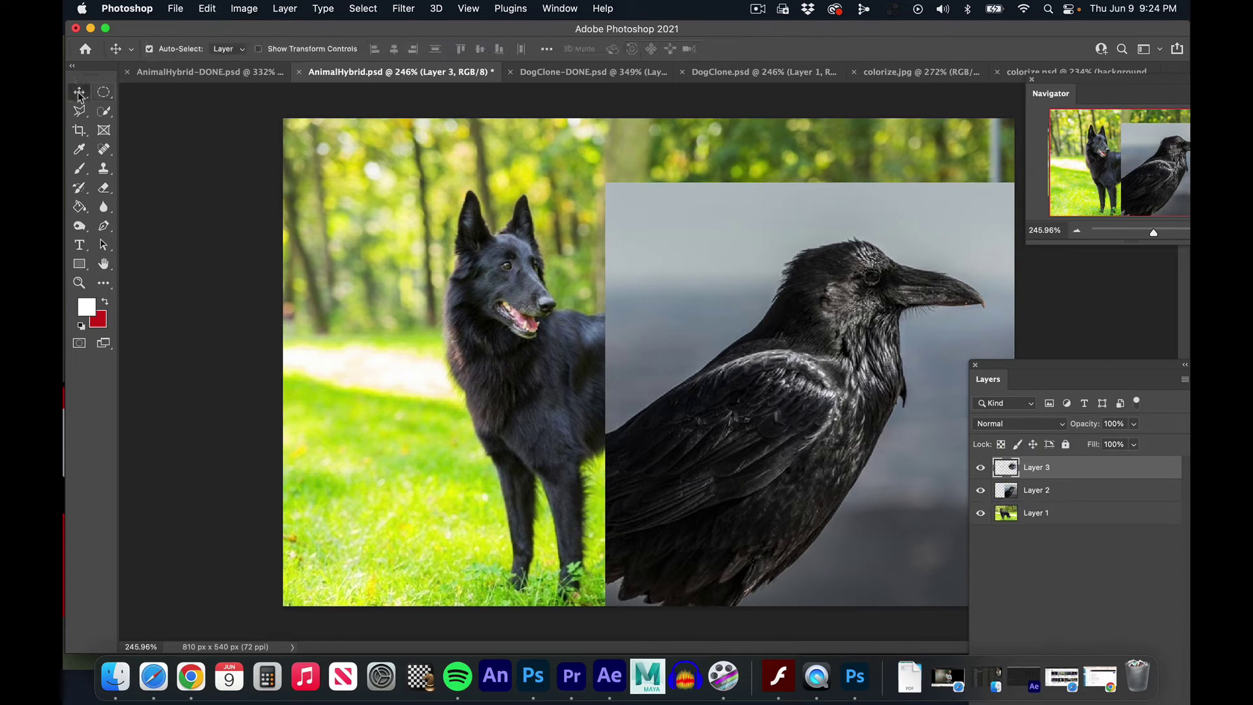
drag(823, 335, 435, 297)
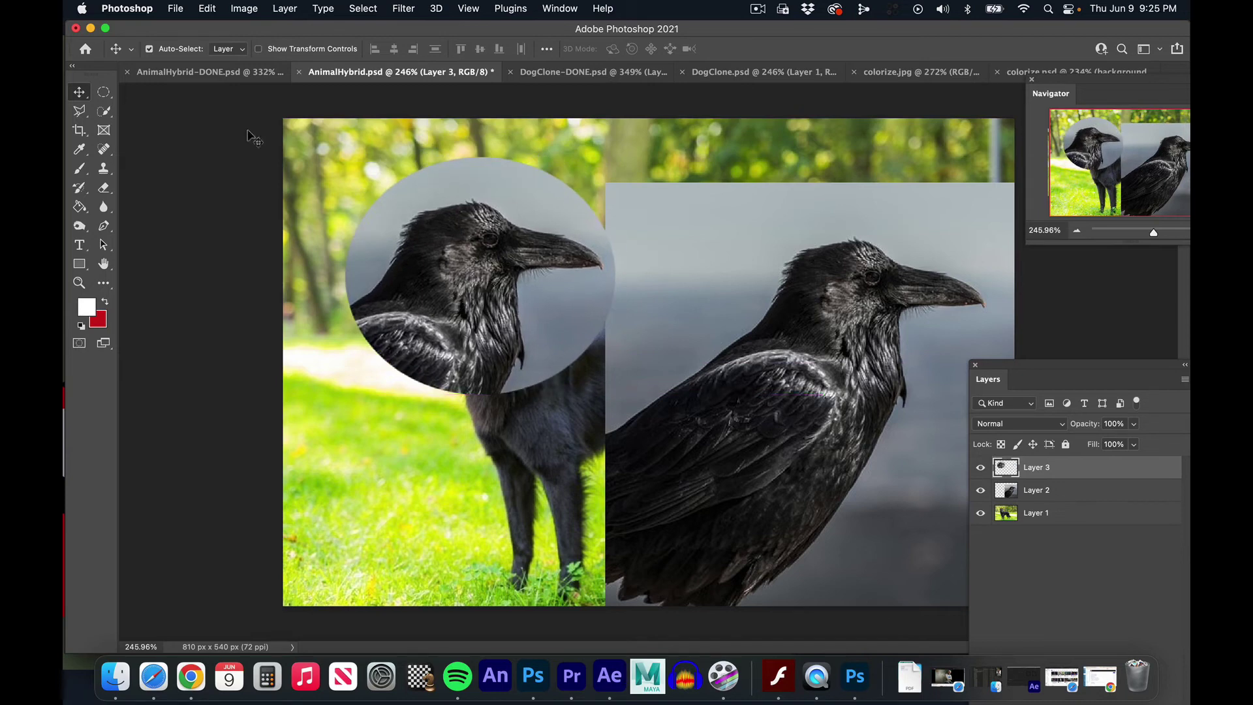
Compare with AnimalHybrid-DONE.psd, then hide the full raven Layer 2
click(208, 72)
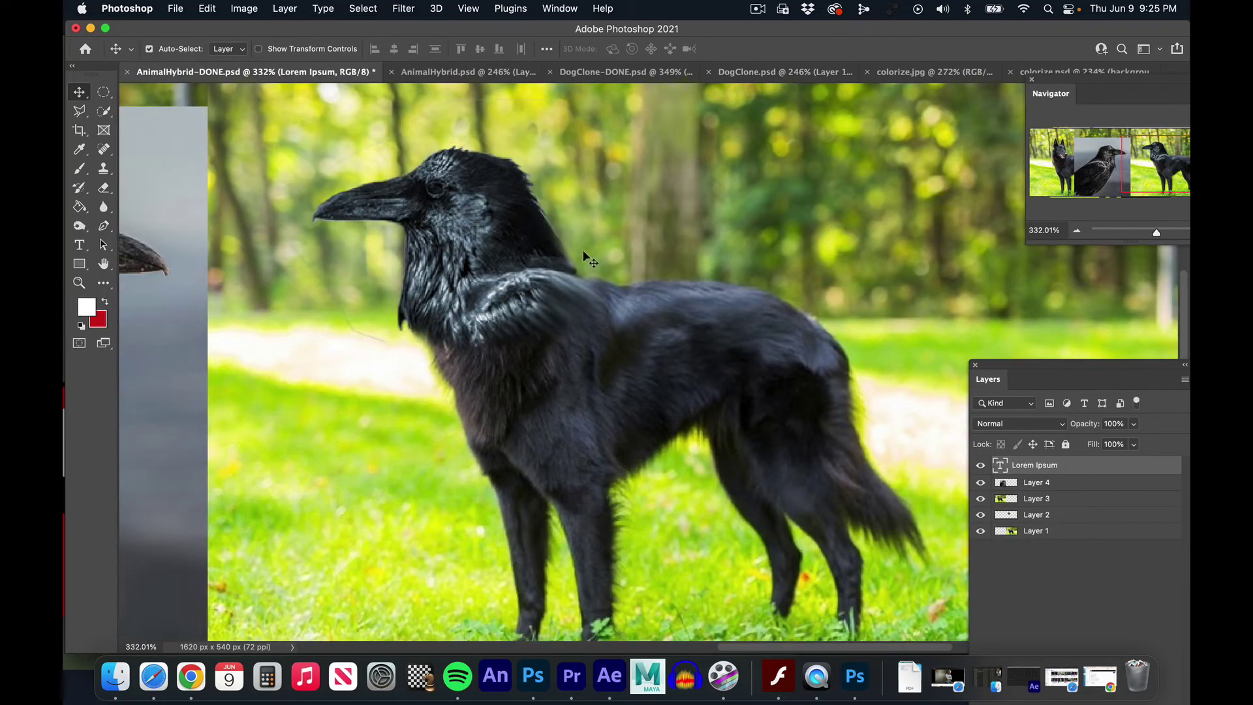
click(461, 73)
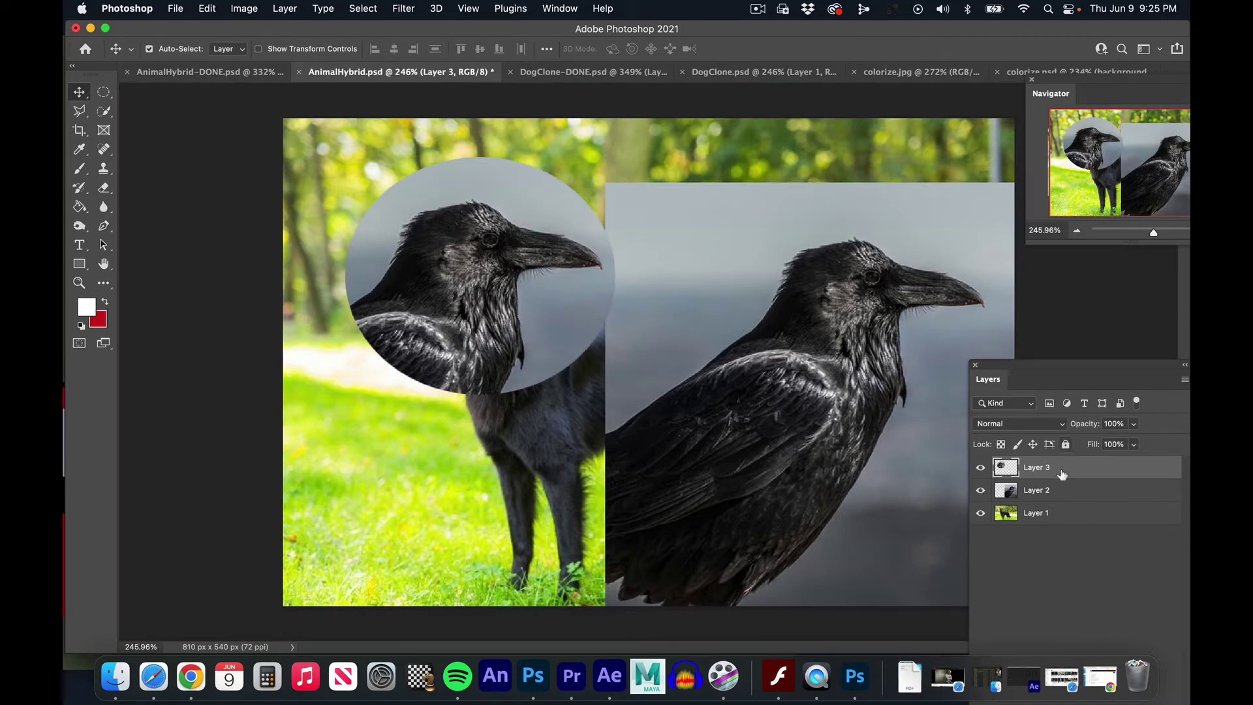
click(980, 491)
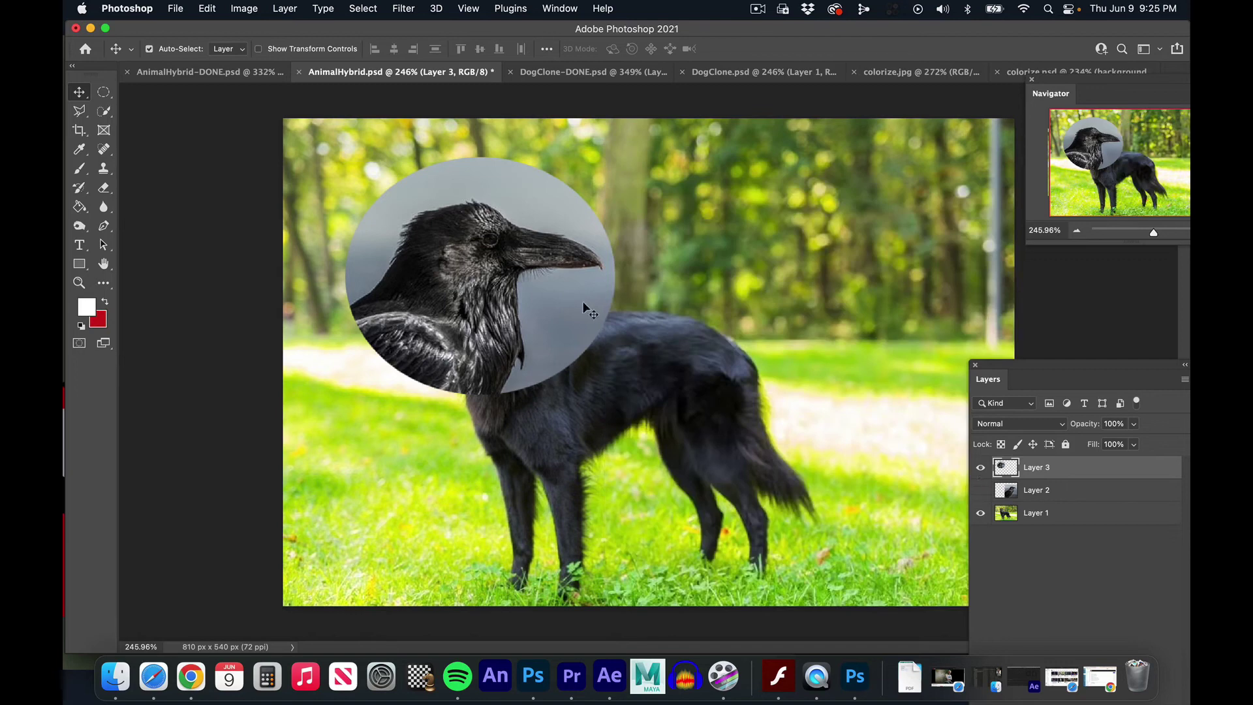
Try flipping the raven-head circle with a free transform drag, then undo it
click(212, 11)
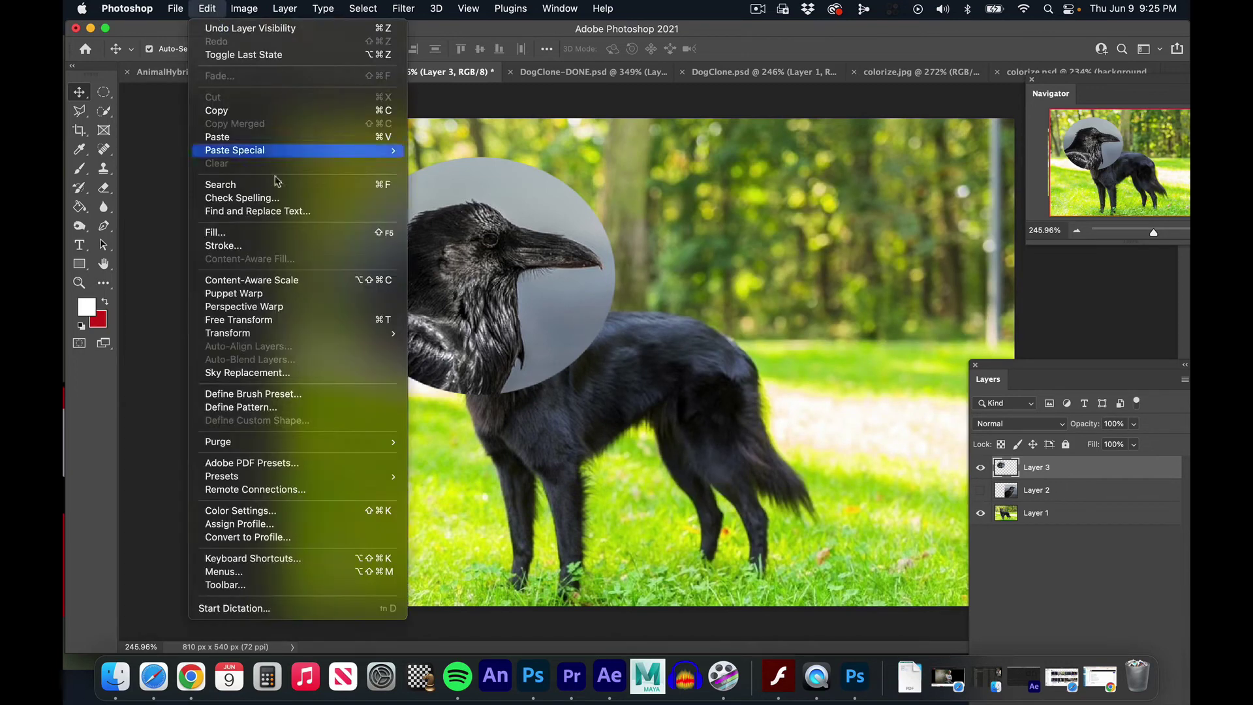
mouse_move(295, 337)
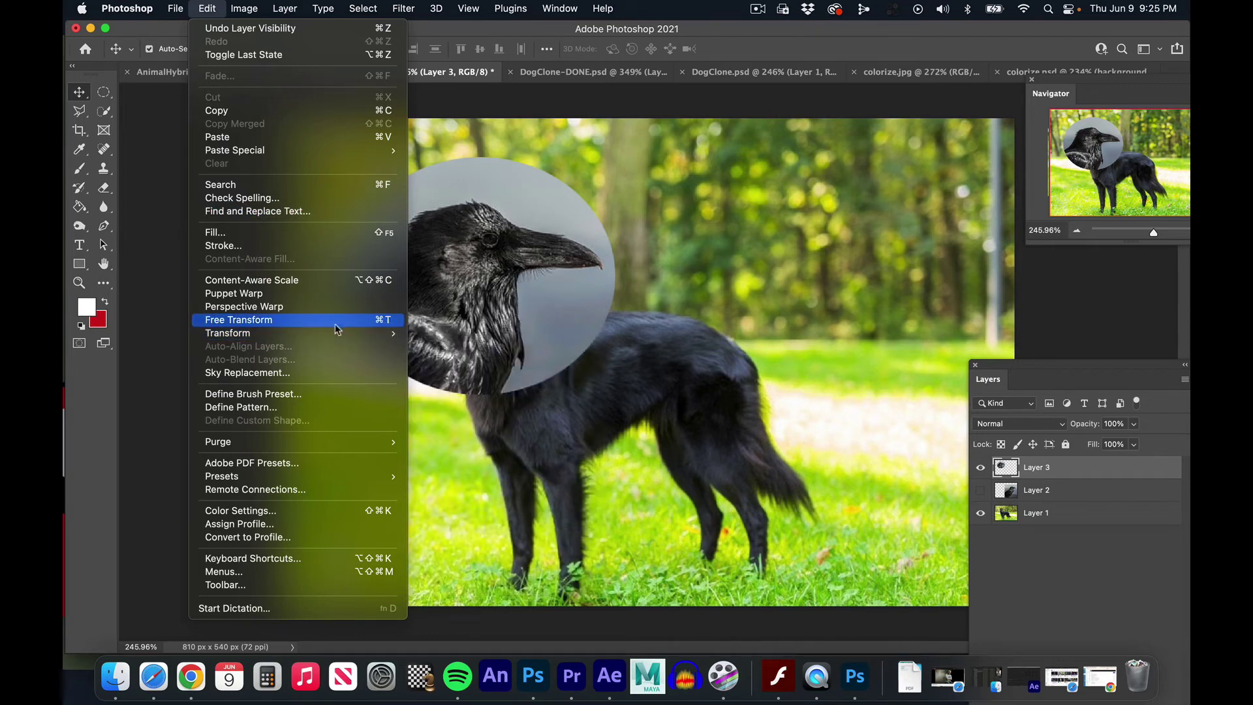
mouse_move(333, 336)
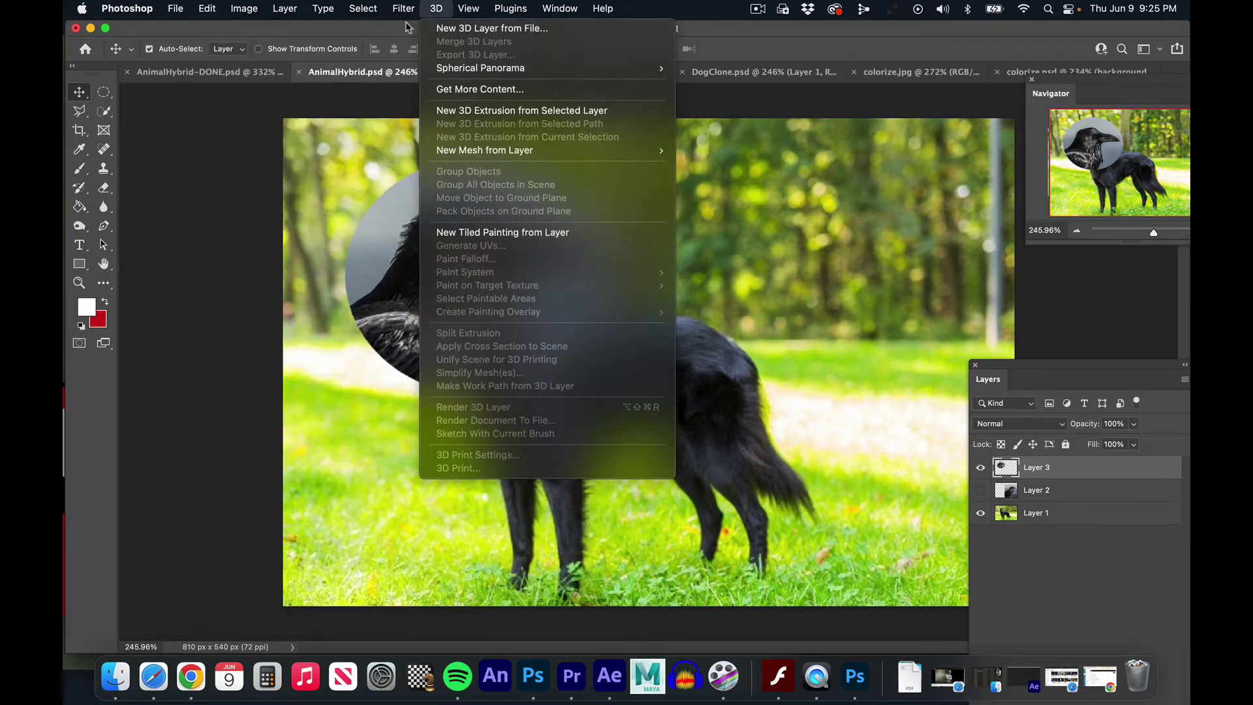
click(582, 267)
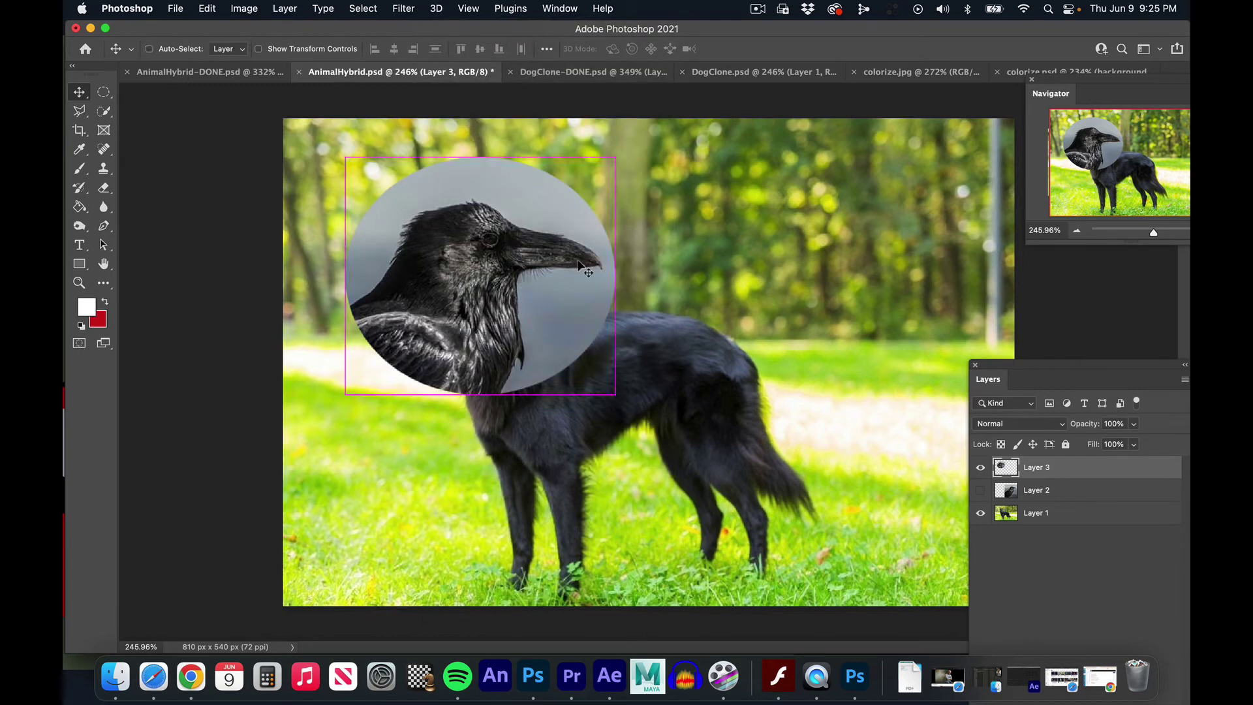
key(super+t)
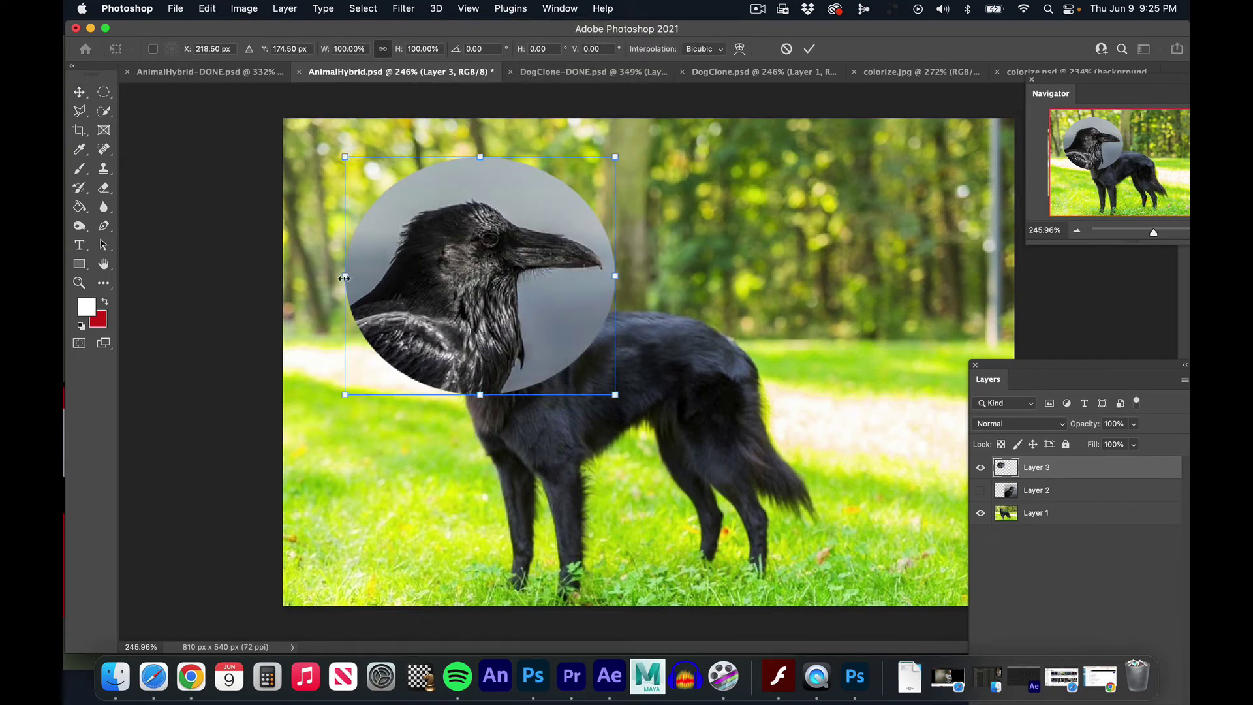
drag(343, 277, 885, 283)
key(super+z)
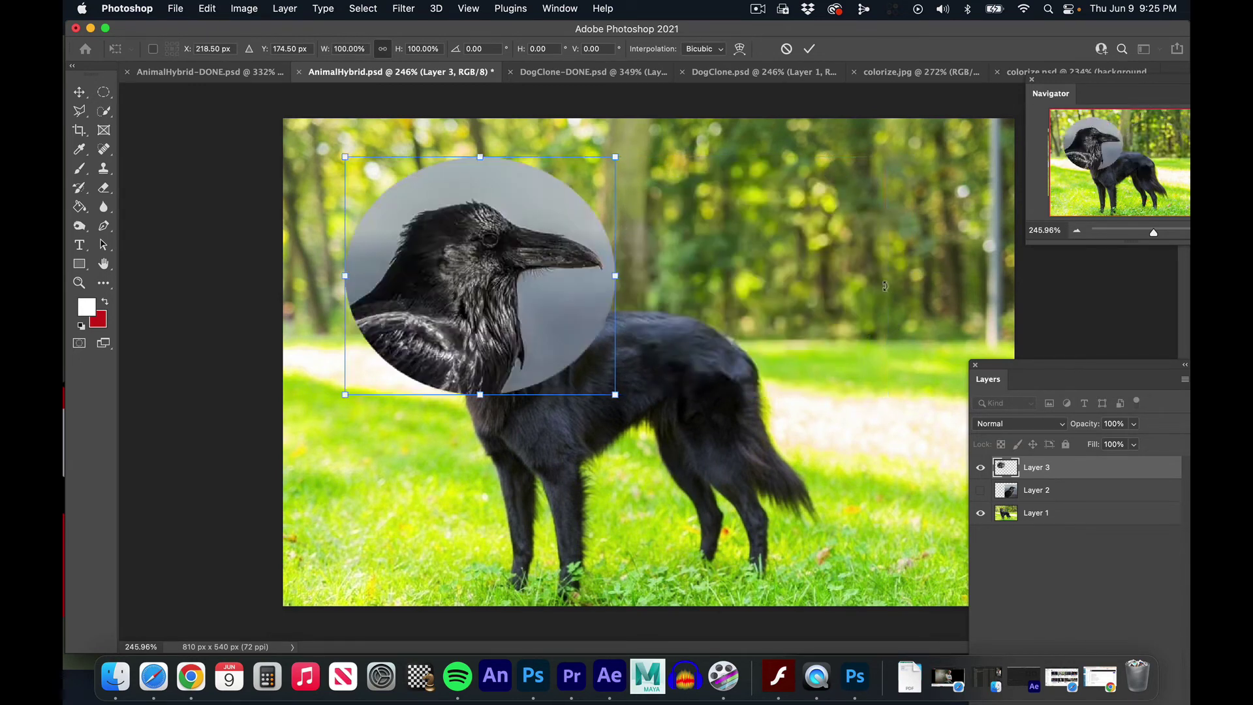
Flip the raven head horizontally with Edit > Transform and nudge it up
click(207, 9)
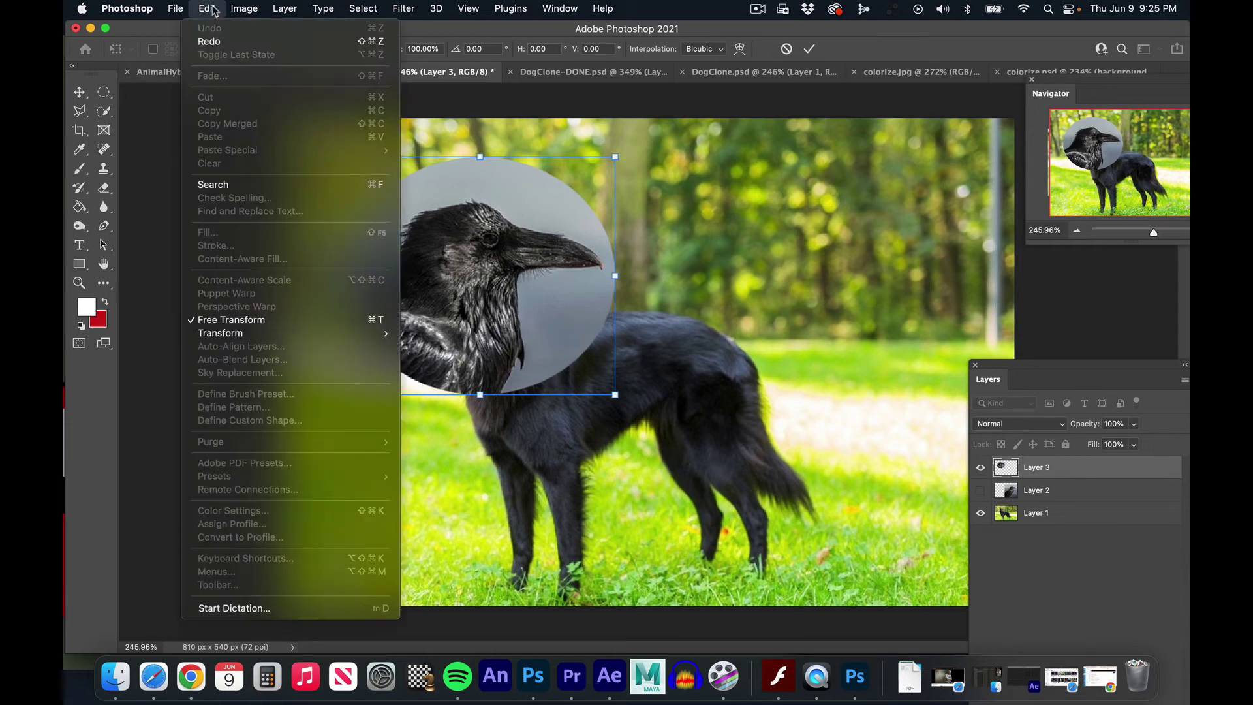
mouse_move(235, 334)
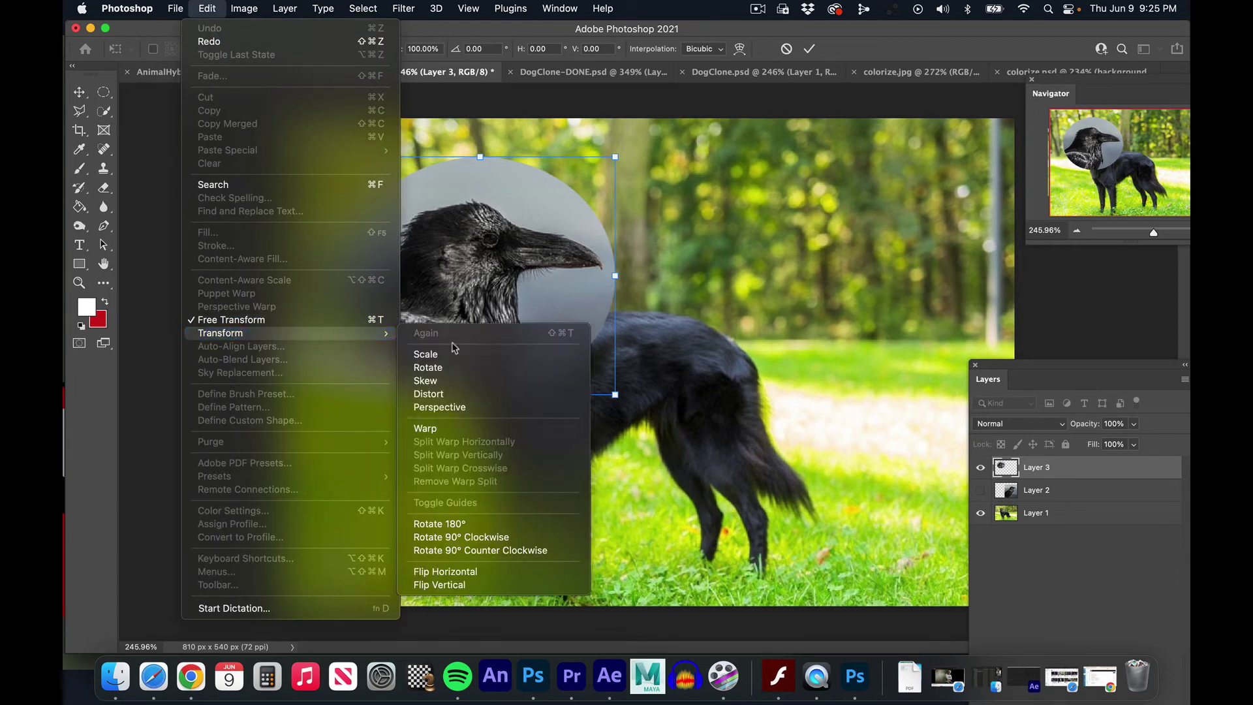
click(541, 569)
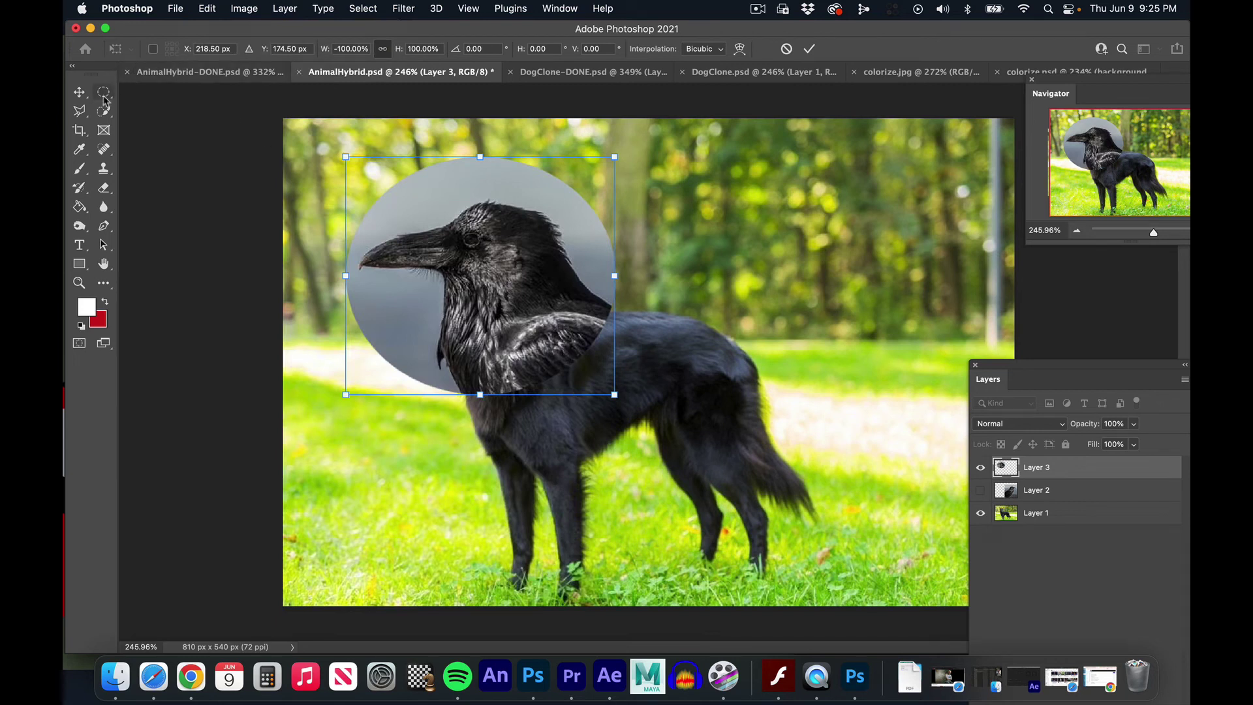
click(79, 92)
mouse_move(516, 334)
mouse_down()
mouse_move(508, 323)
mouse_move(499, 336)
mouse_up()
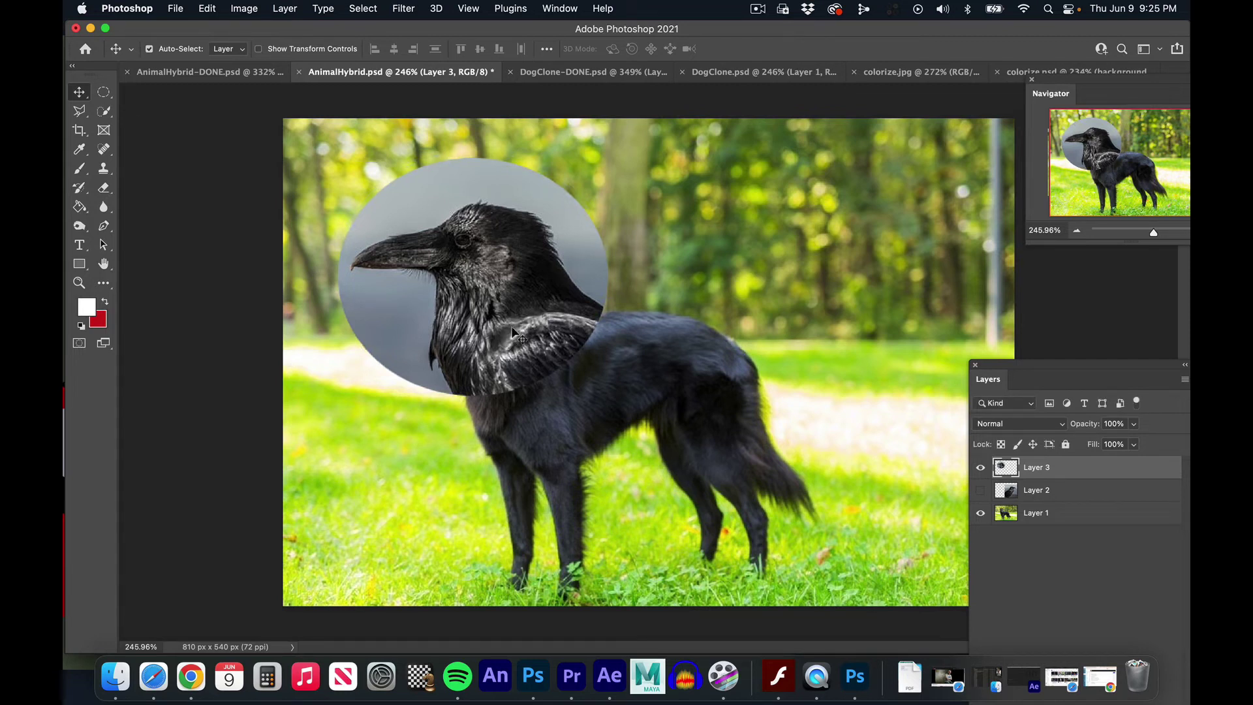
Scale the raven-head circle down to about 93% and commit
key(super+t)
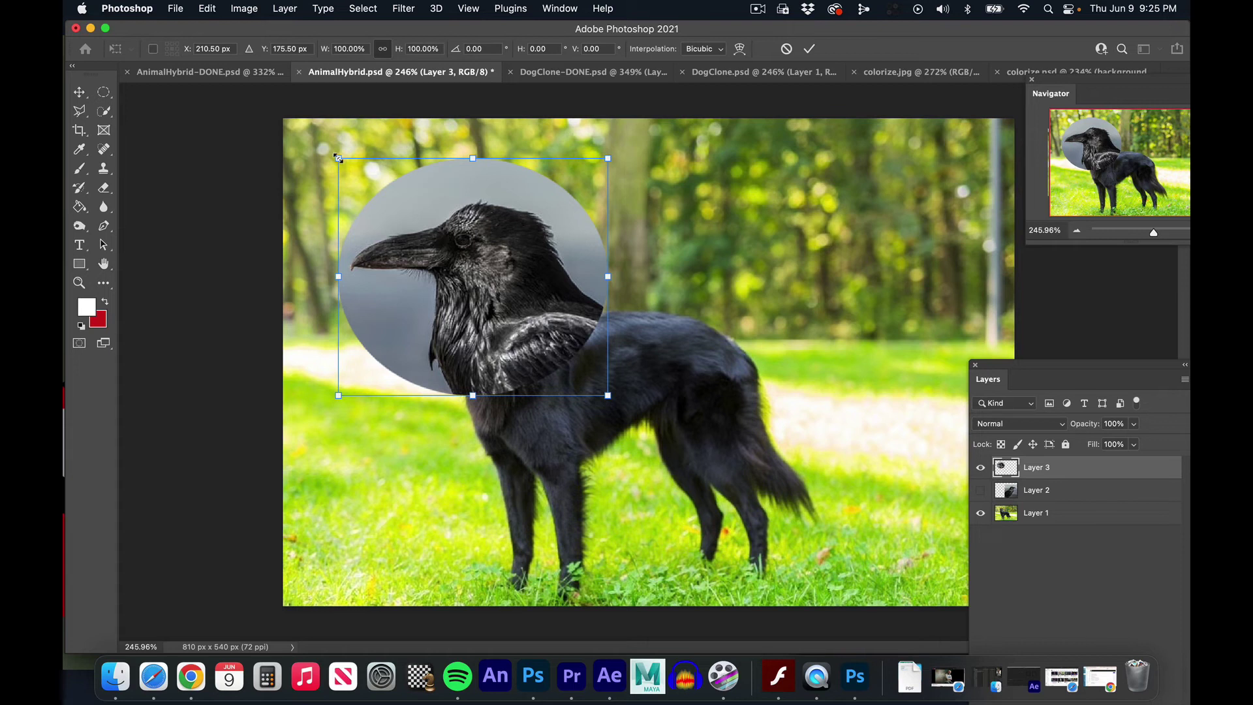
drag(338, 157, 361, 172)
key(super+z)
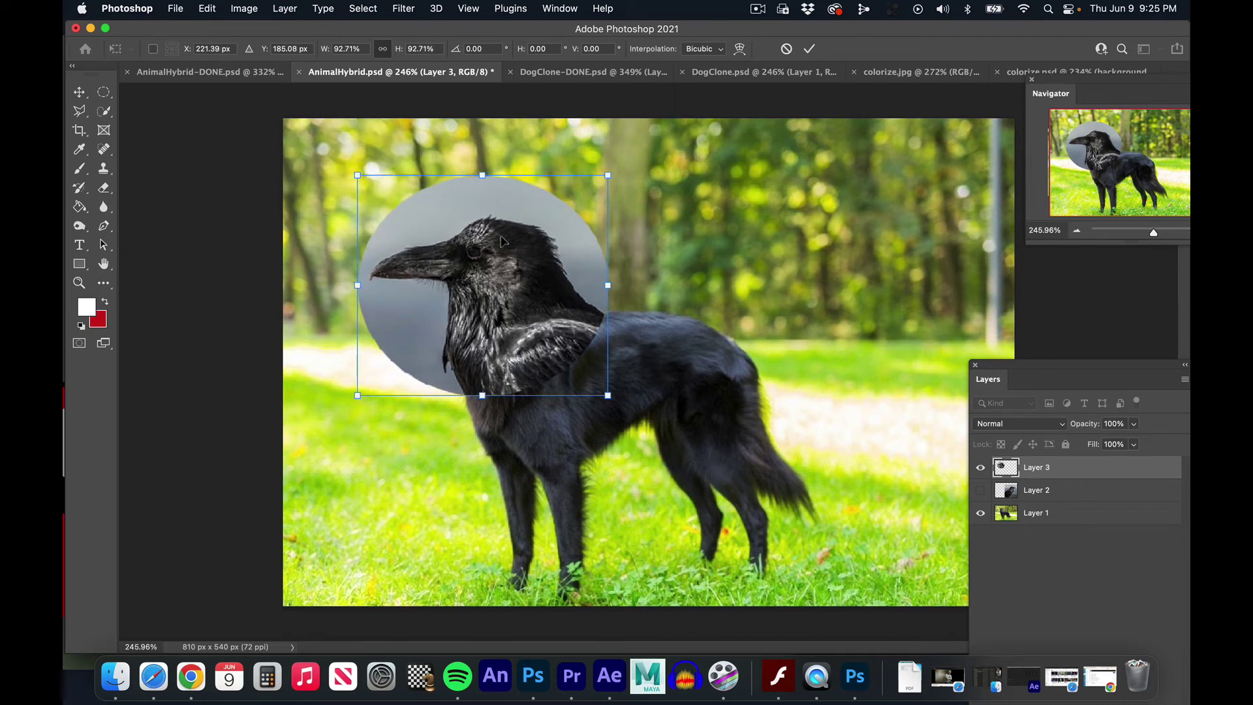
key(Return)
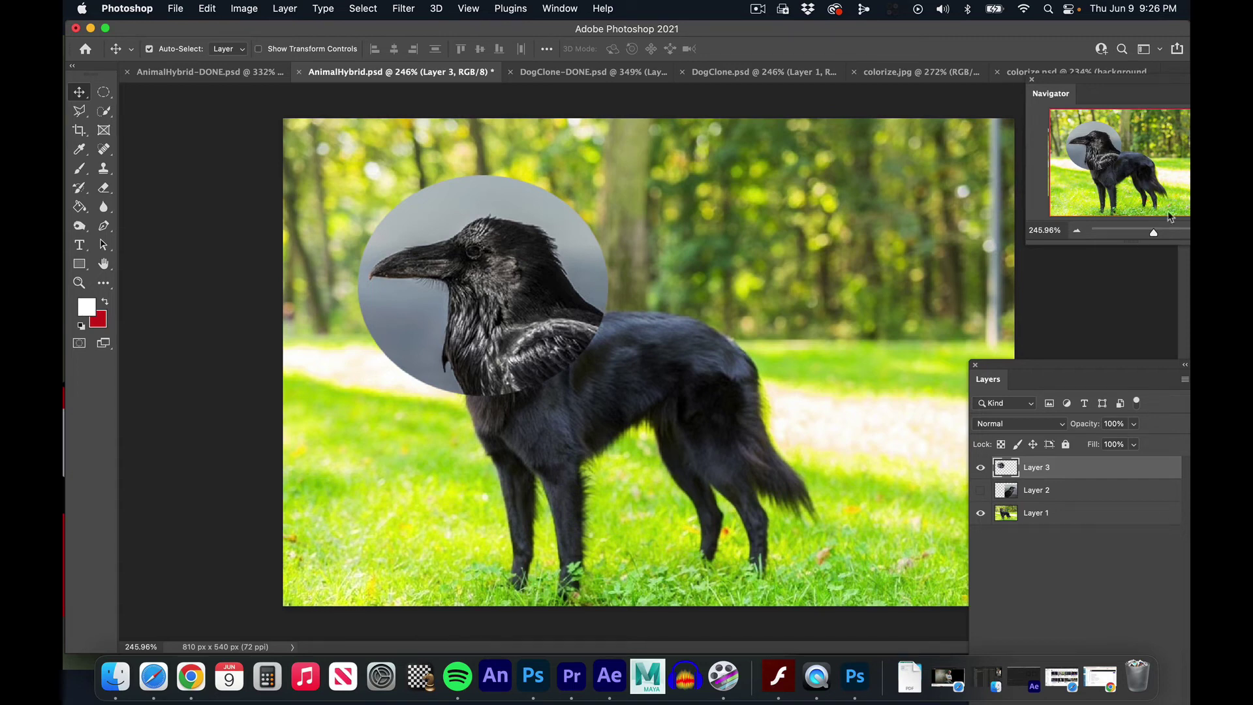
Zoom in on the raven's neck and set the Eraser to 19 px with an elliptical tip
drag(1153, 234, 1159, 233)
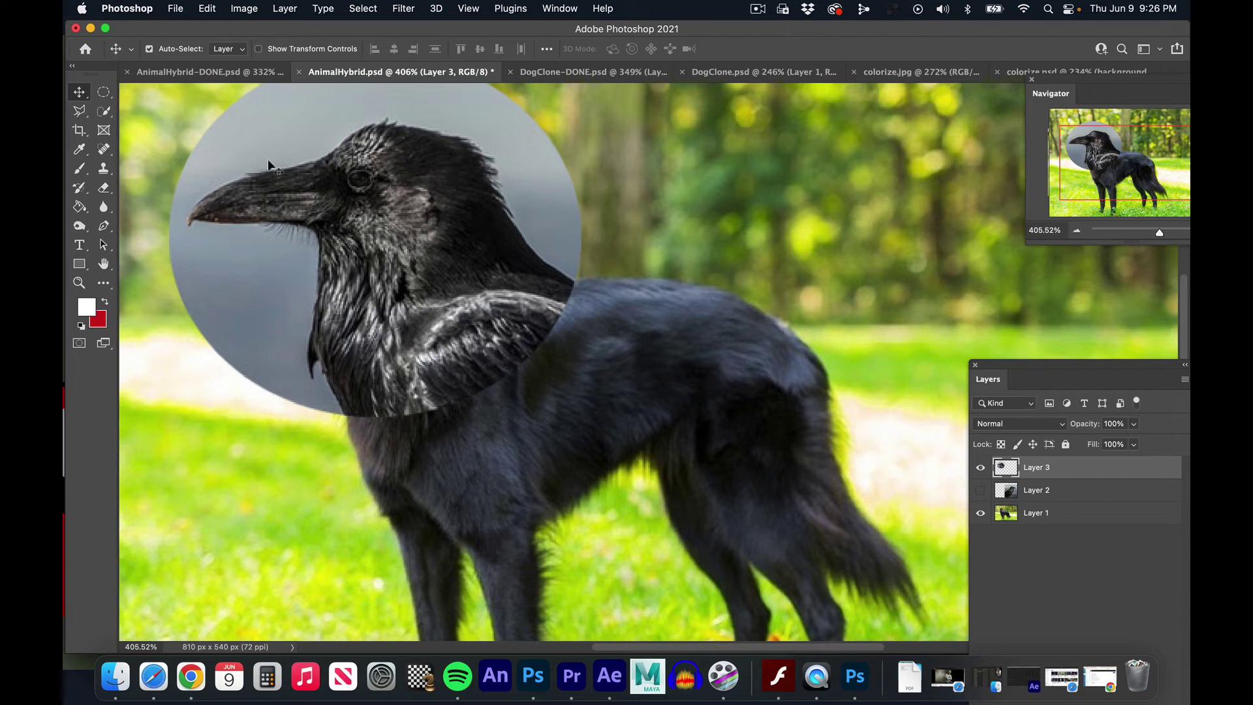
click(105, 188)
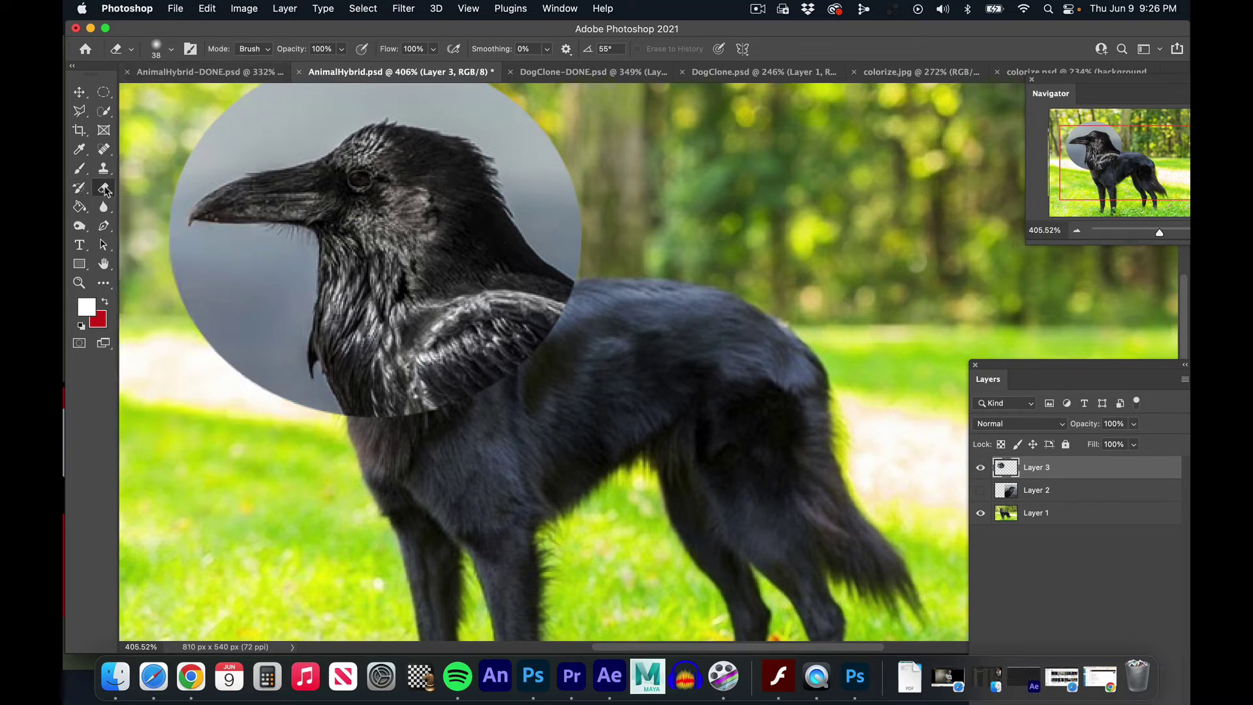
click(170, 49)
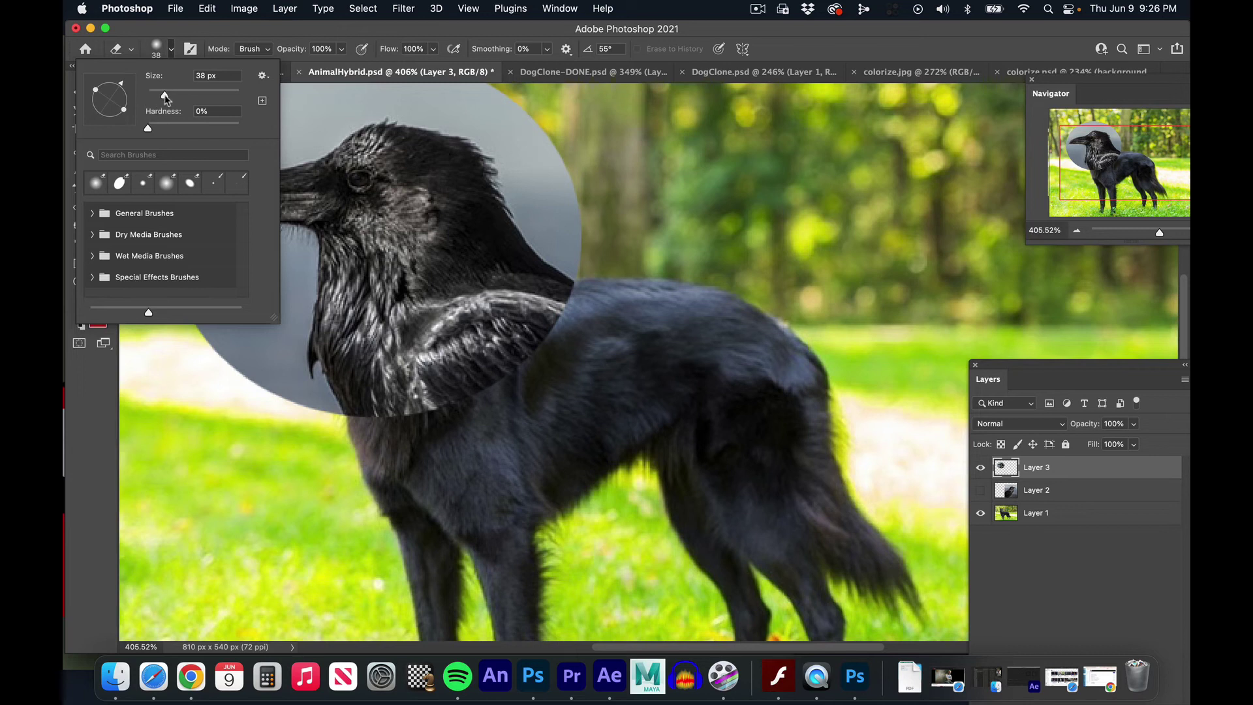
drag(165, 96, 155, 96)
mouse_move(127, 112)
mouse_down()
mouse_move(113, 103)
mouse_move(129, 100)
mouse_move(148, 131)
mouse_move(199, 130)
mouse_move(148, 130)
mouse_up()
key(Return)
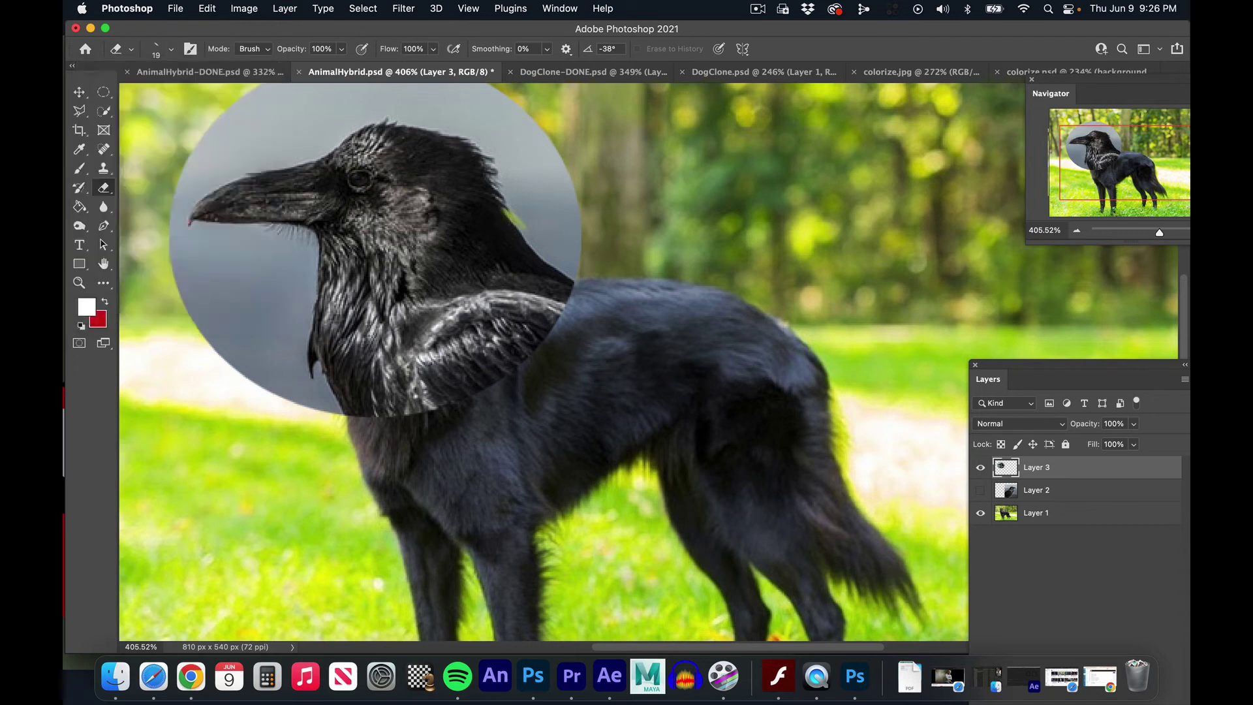
Erase the grey backdrop along the raven's neck edge and nape
mouse_move(513, 221)
mouse_down()
mouse_move(541, 254)
mouse_move(572, 260)
mouse_move(571, 222)
mouse_up()
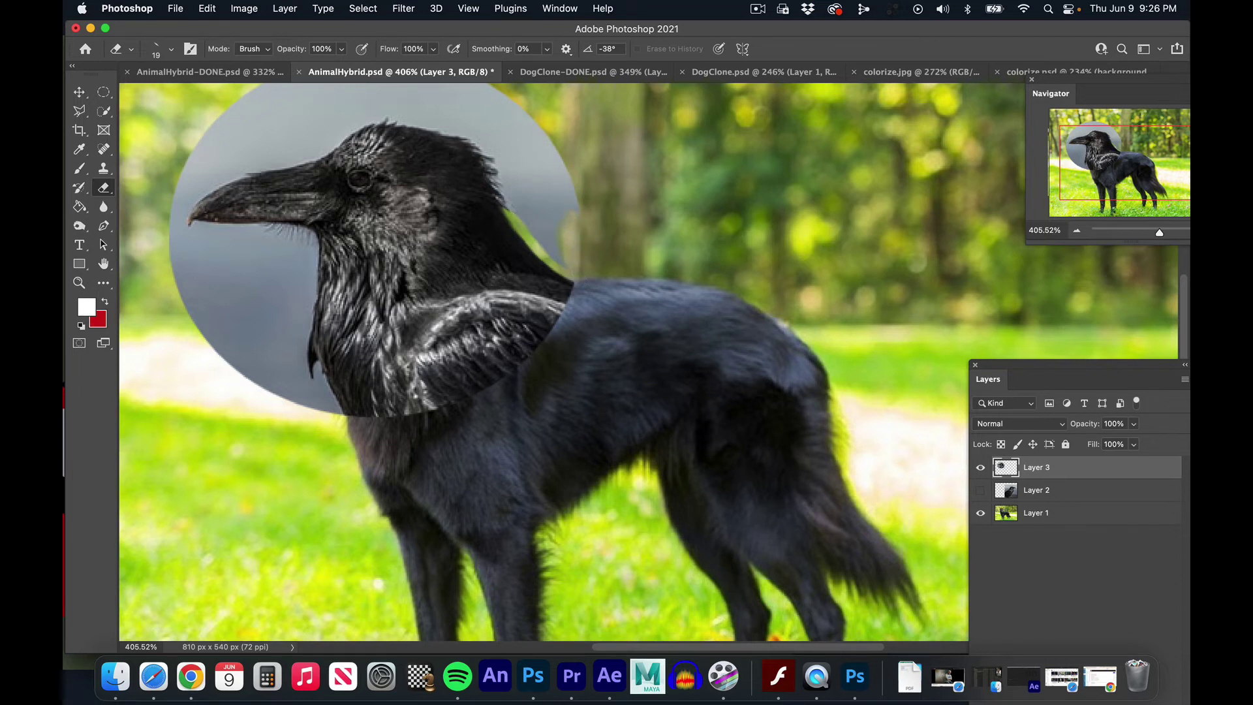
drag(516, 217, 497, 195)
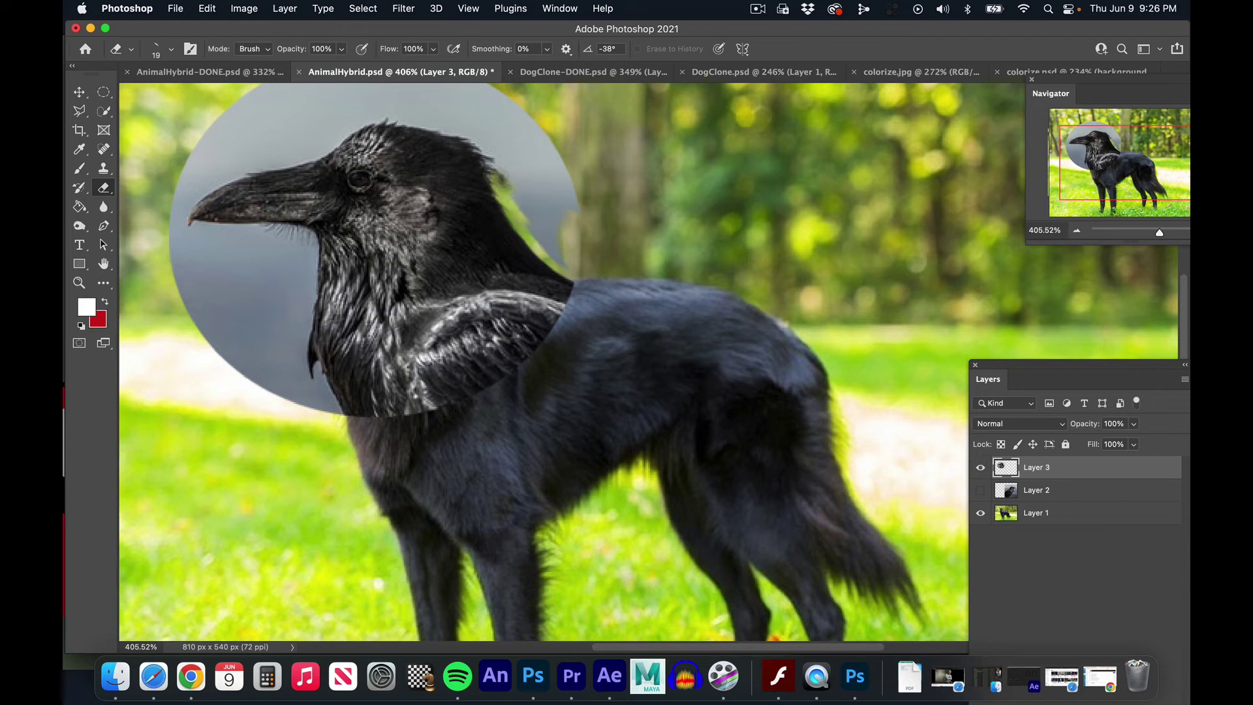
drag(503, 173, 493, 160)
mouse_move(499, 156)
mouse_down()
mouse_move(548, 128)
mouse_move(496, 163)
mouse_up()
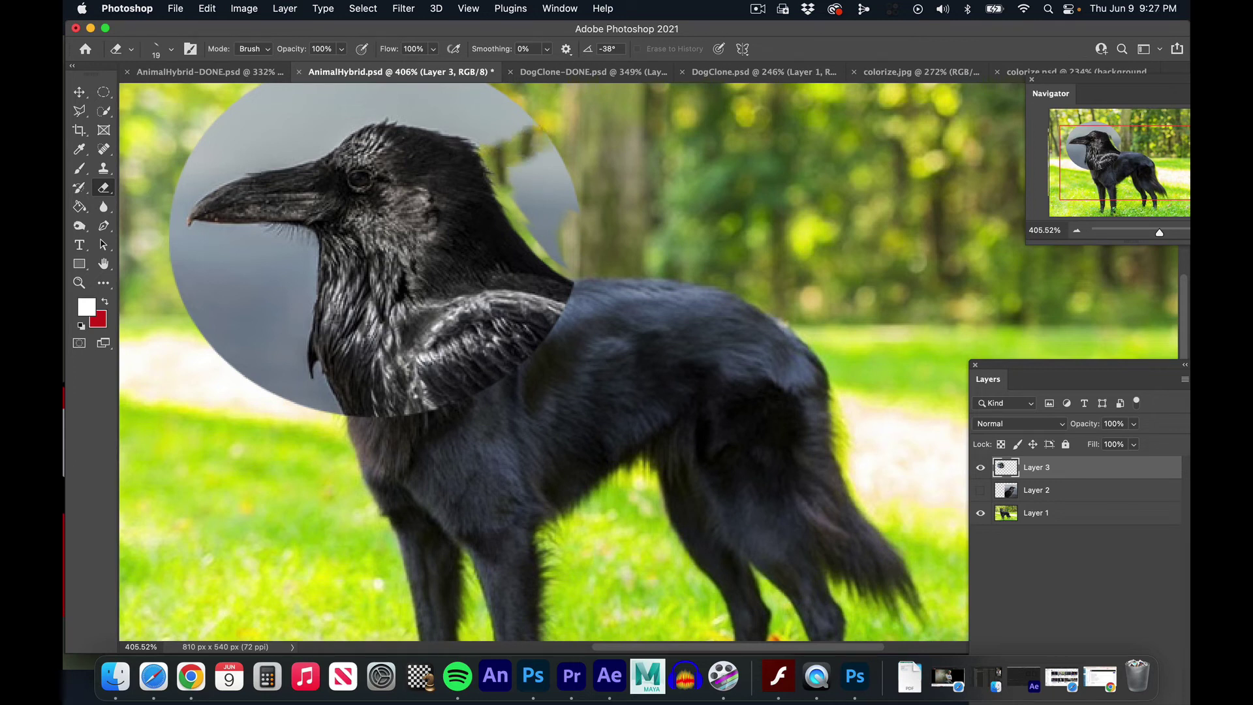
Lasso the grey patch behind the raven's nape and delete it
click(86, 114)
click(138, 109)
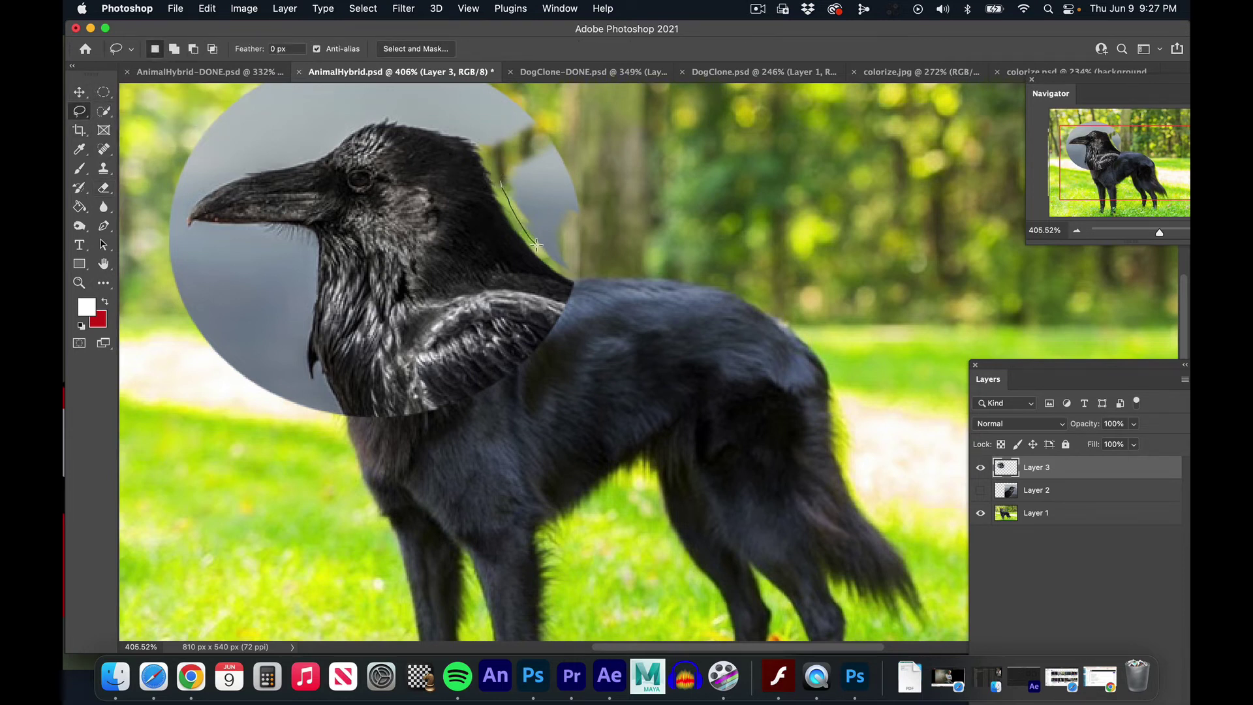
mouse_move(554, 265)
mouse_down()
mouse_move(601, 217)
mouse_move(594, 129)
mouse_move(561, 129)
mouse_move(503, 161)
mouse_up()
key(BackSpace)
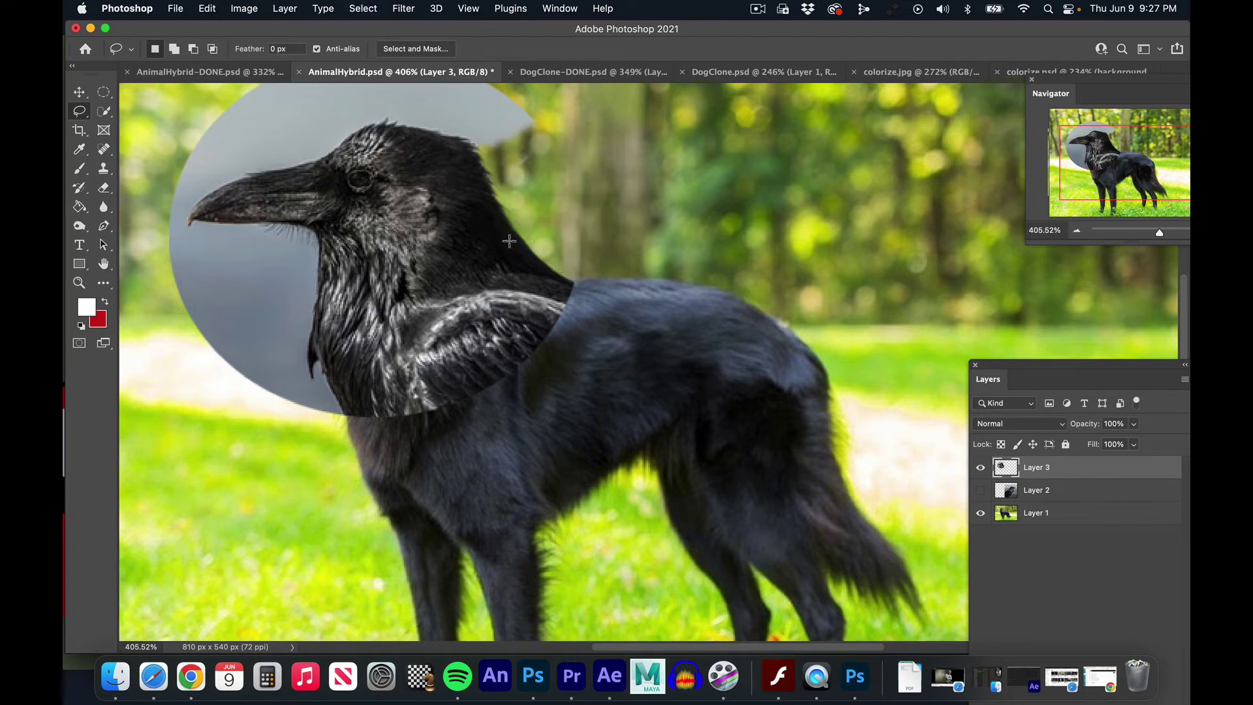
Select the grey circle around the raven head with the Magic Wand and delete it
key(super+d)
scroll(509, 242, up, 2)
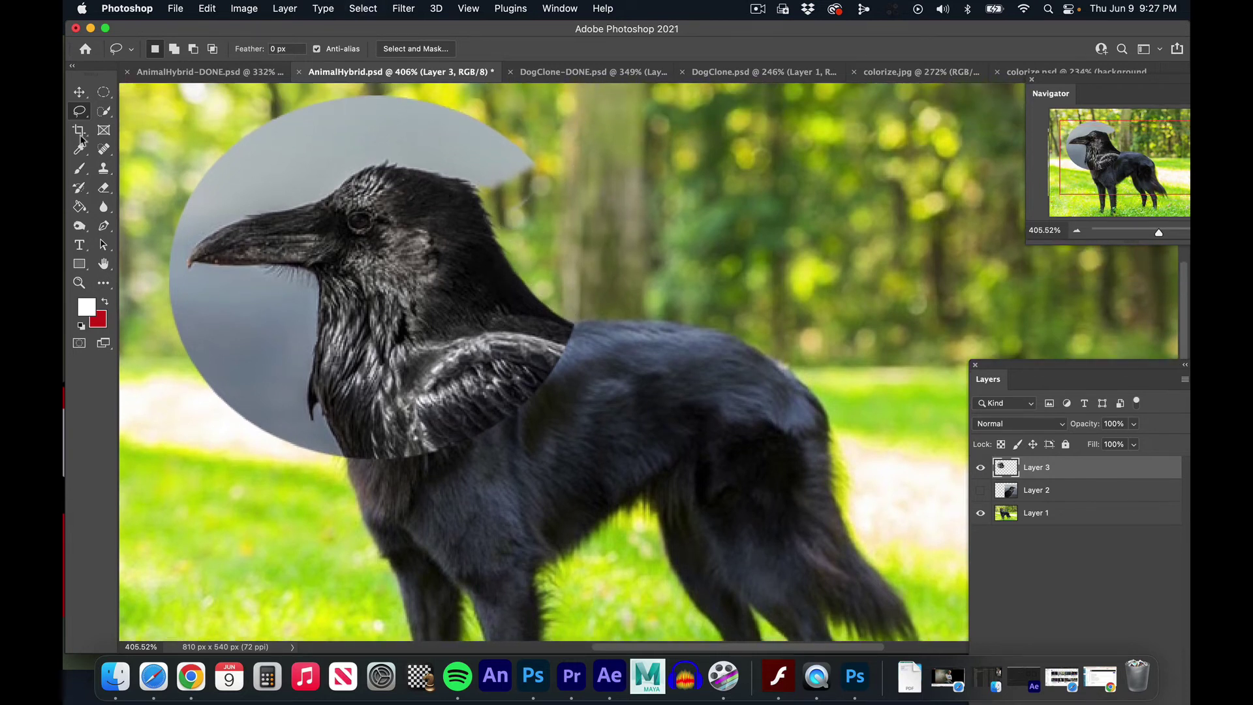
click(104, 111)
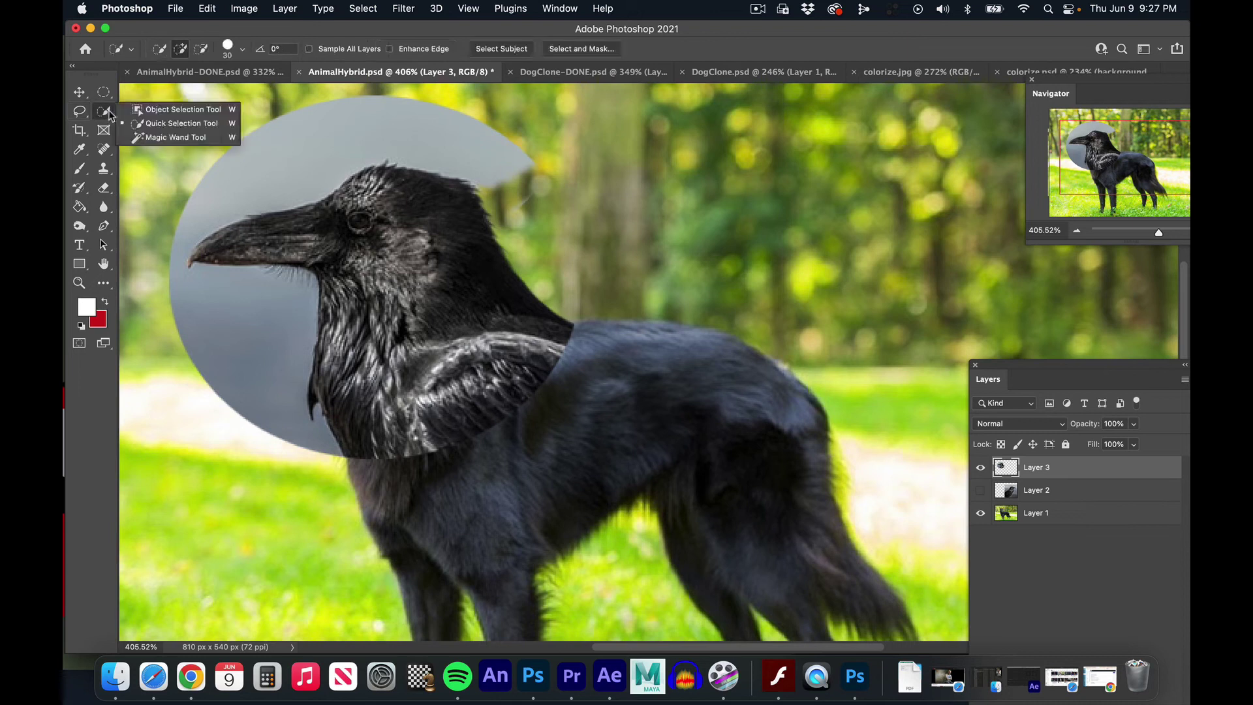
click(161, 138)
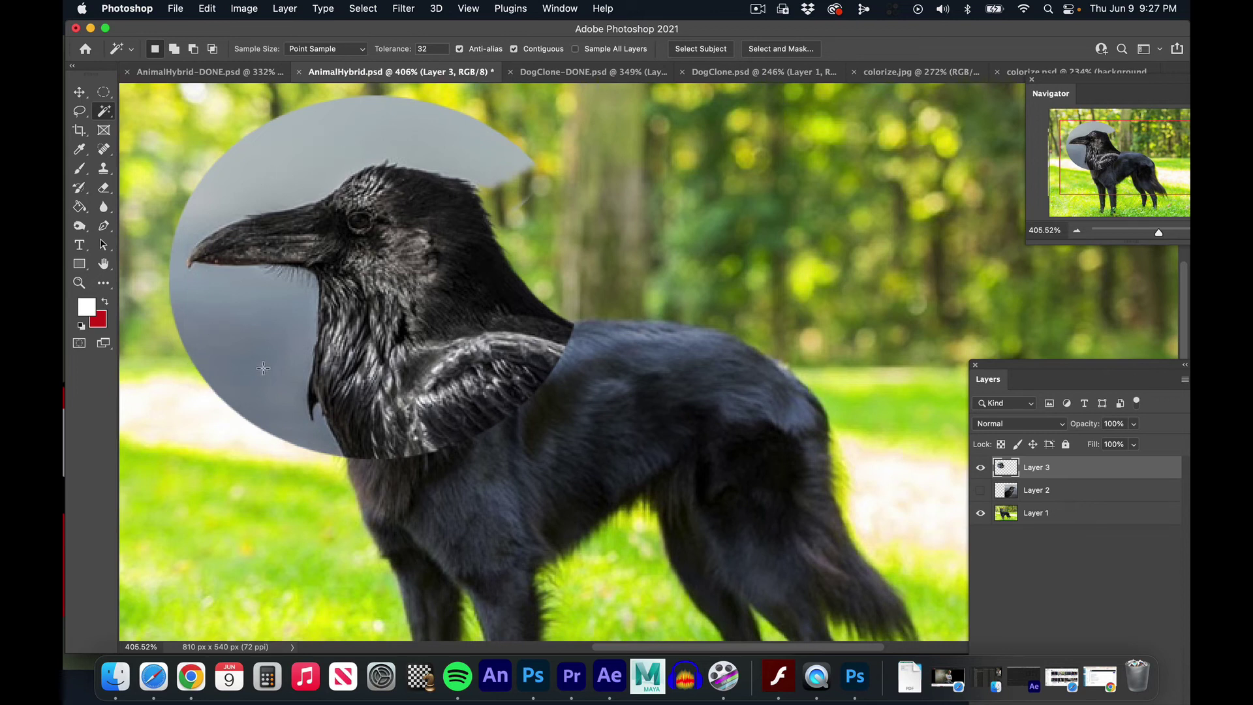
click(389, 122)
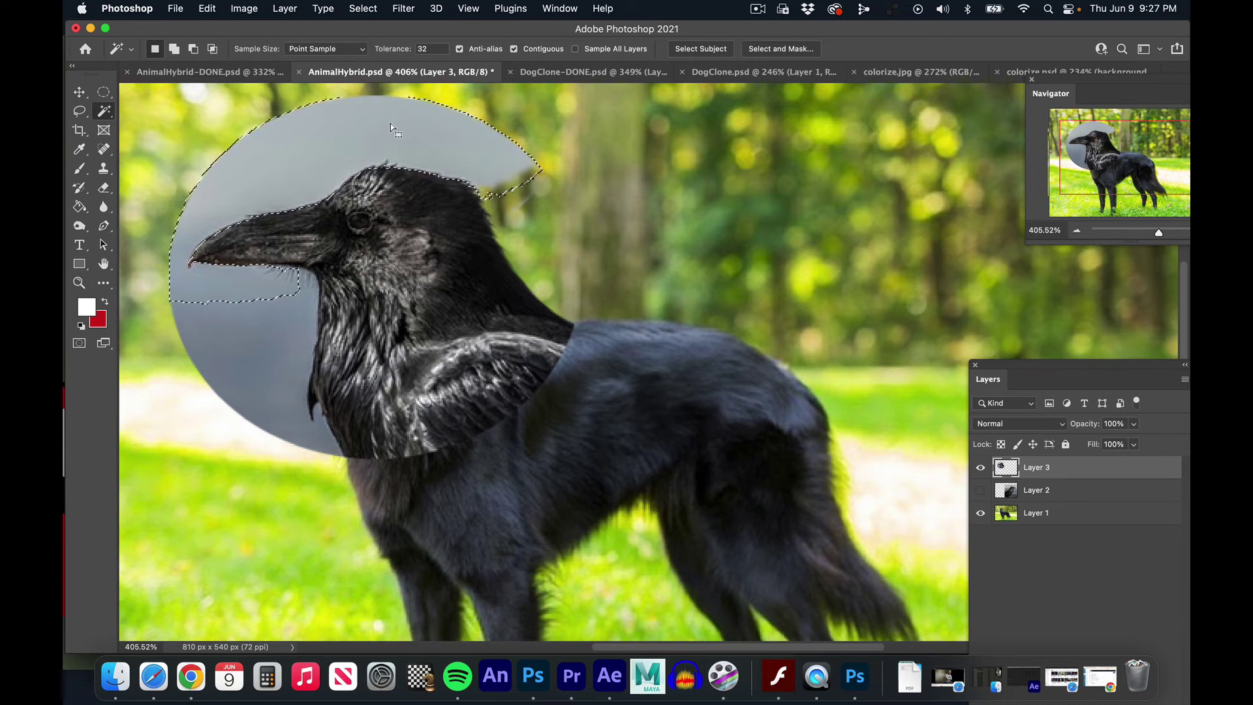
key(BackSpace)
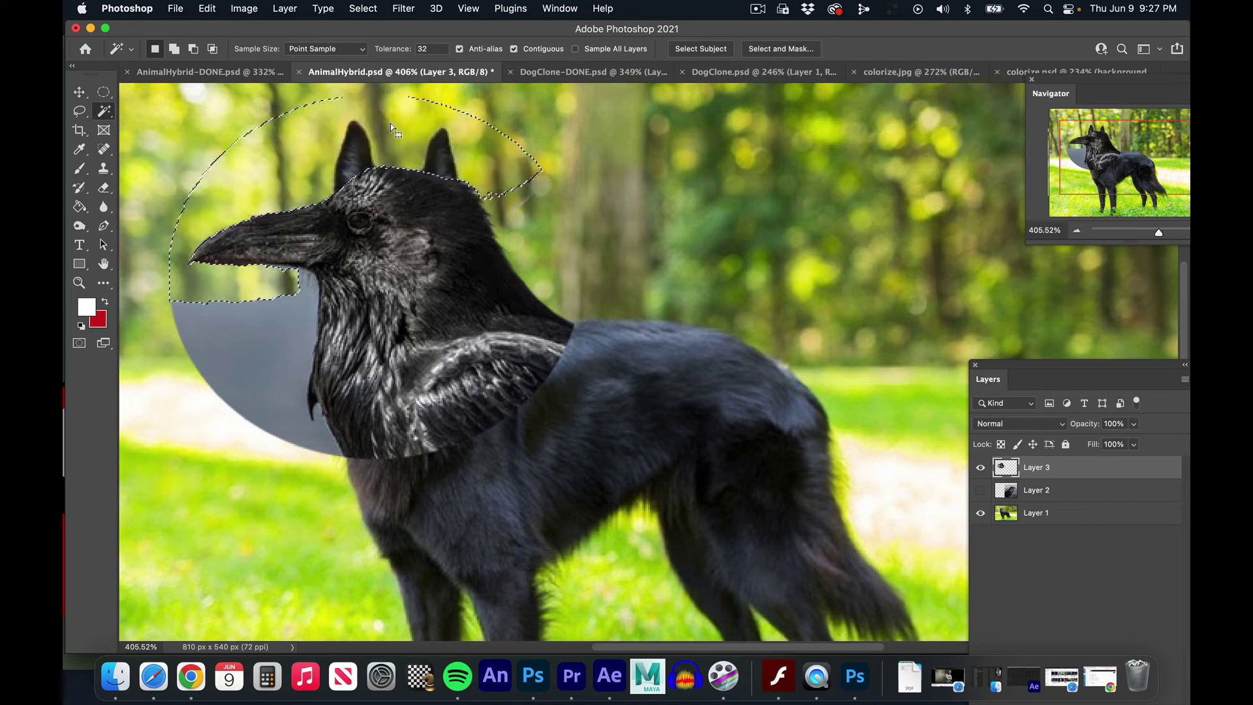
key(super+d)
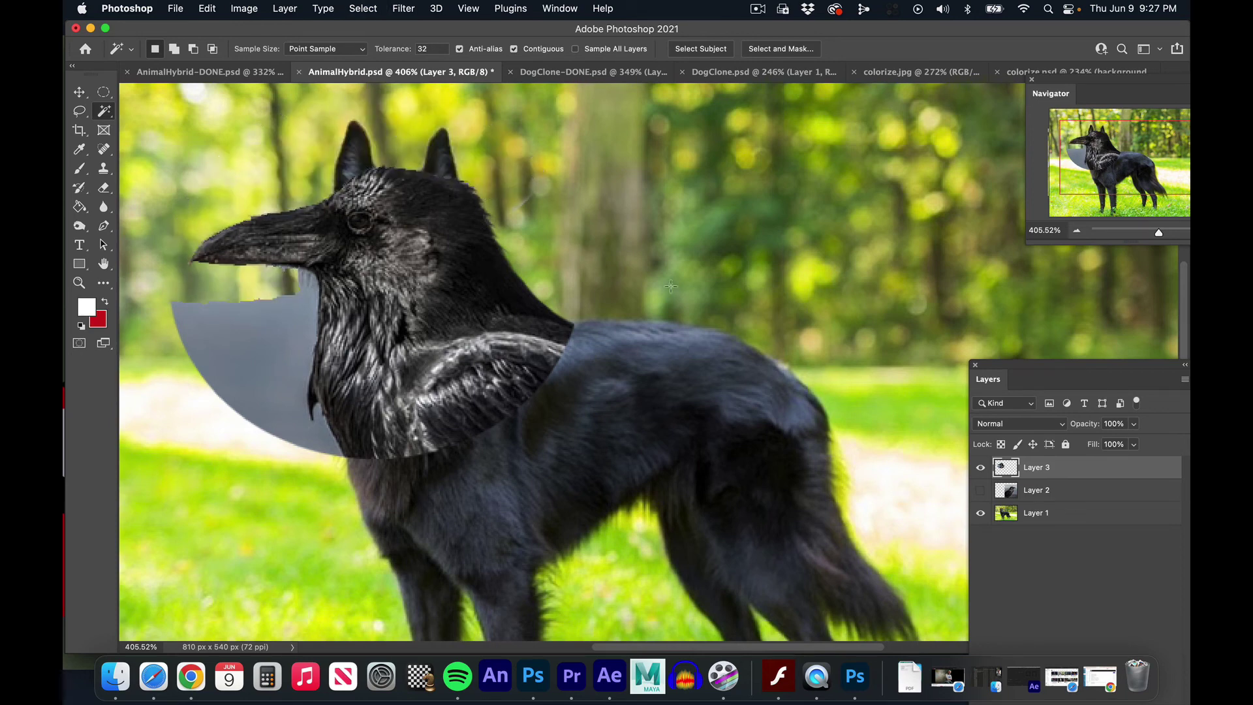
Toggle Layer 2 back off and hide the Layer 1 park photo
click(981, 491)
click(982, 491)
click(981, 514)
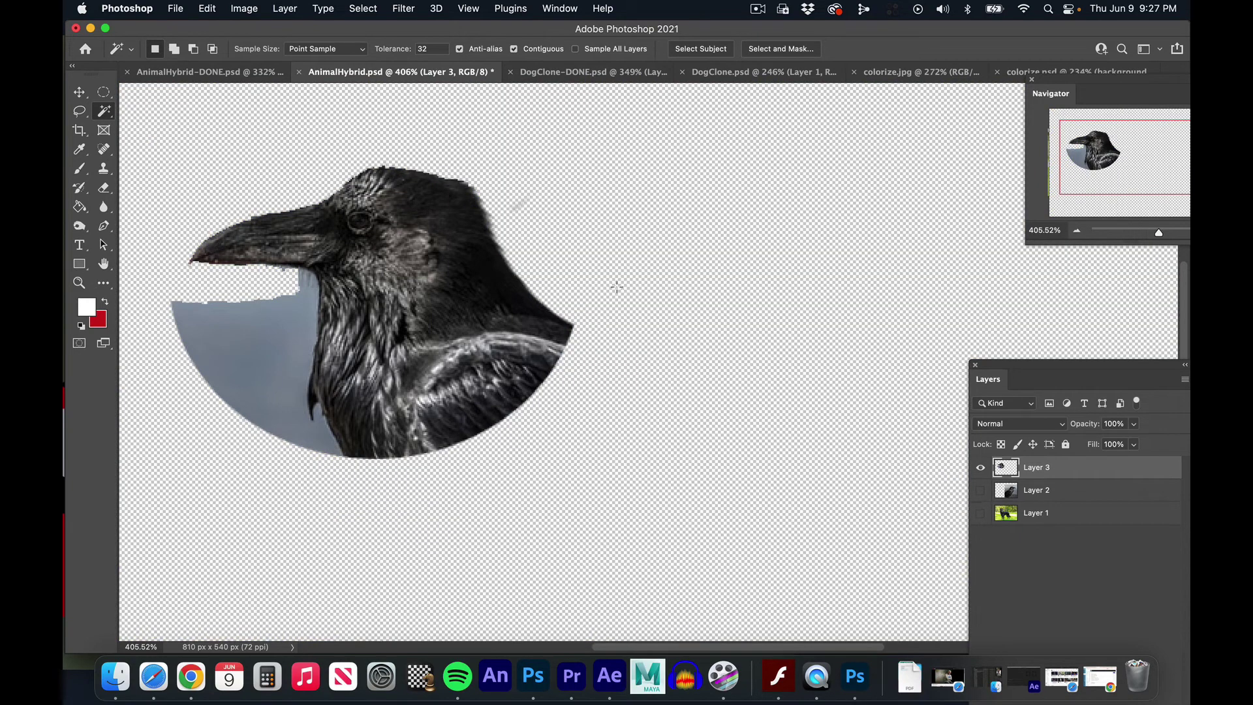
Erase some grey backdrop under the raven's beak near the throat
click(103, 187)
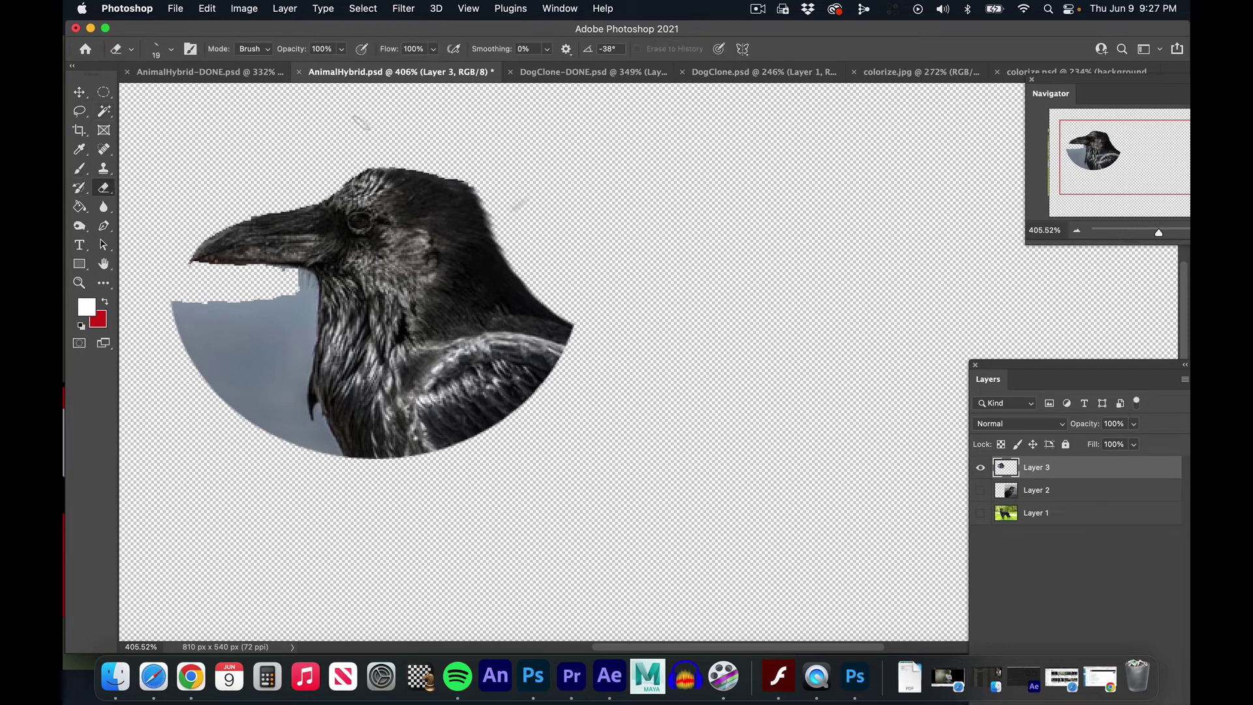
click(171, 49)
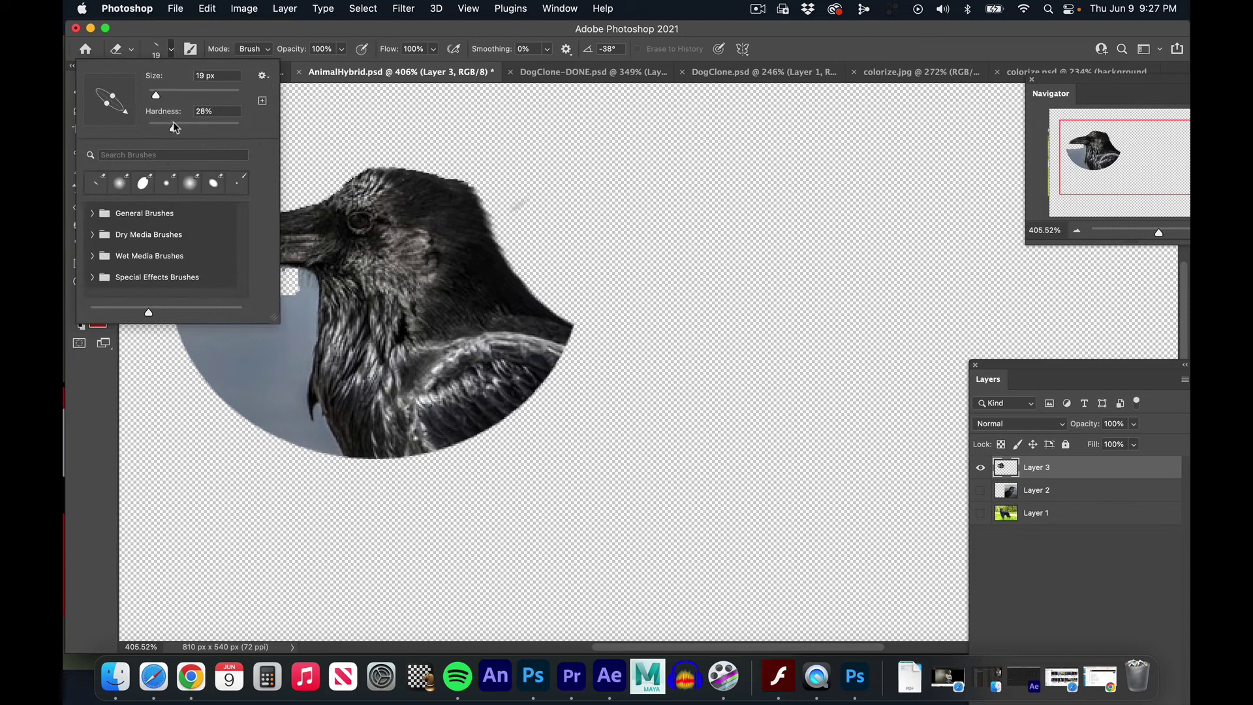
click(449, 166)
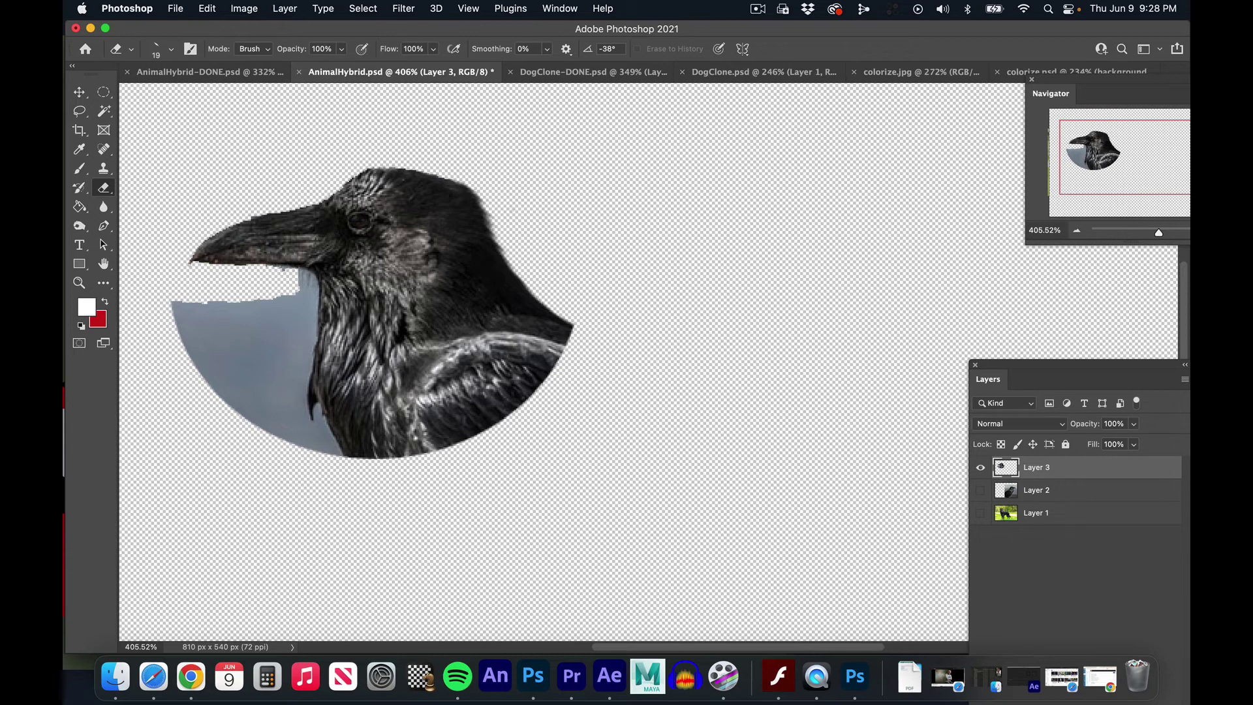
drag(298, 274, 310, 281)
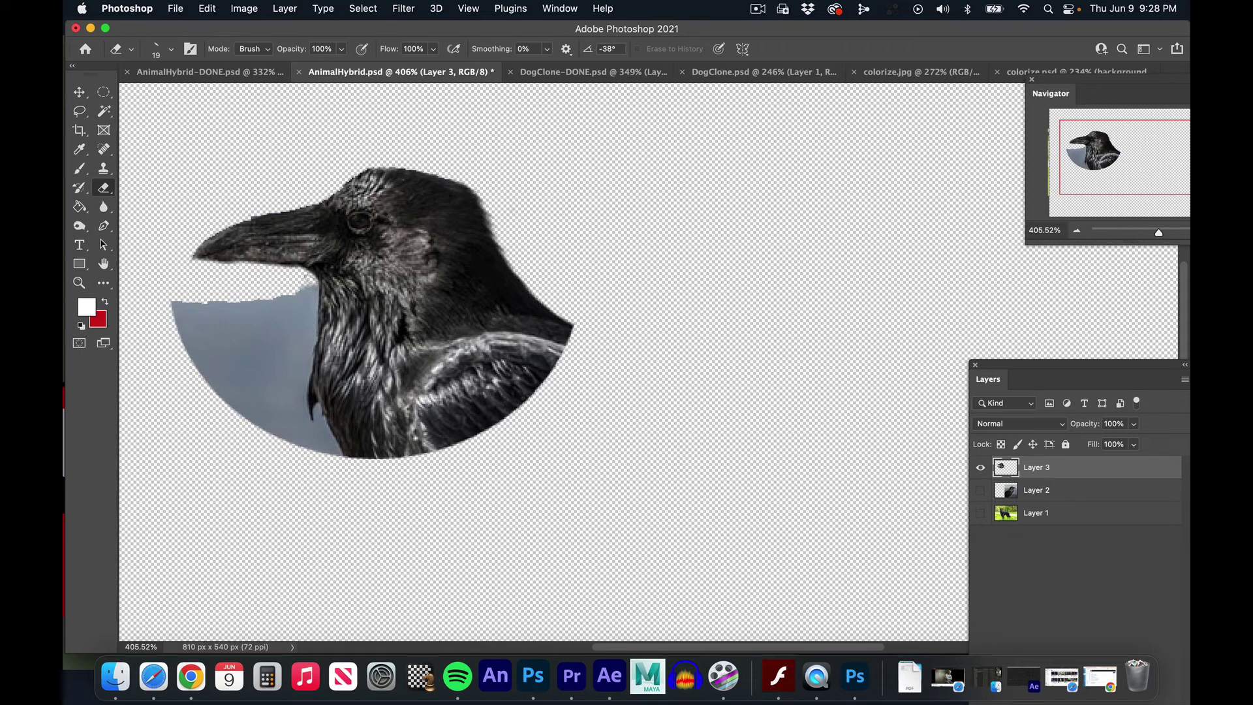
Magic Wand-select the grey patch under the beak and delete it
click(103, 111)
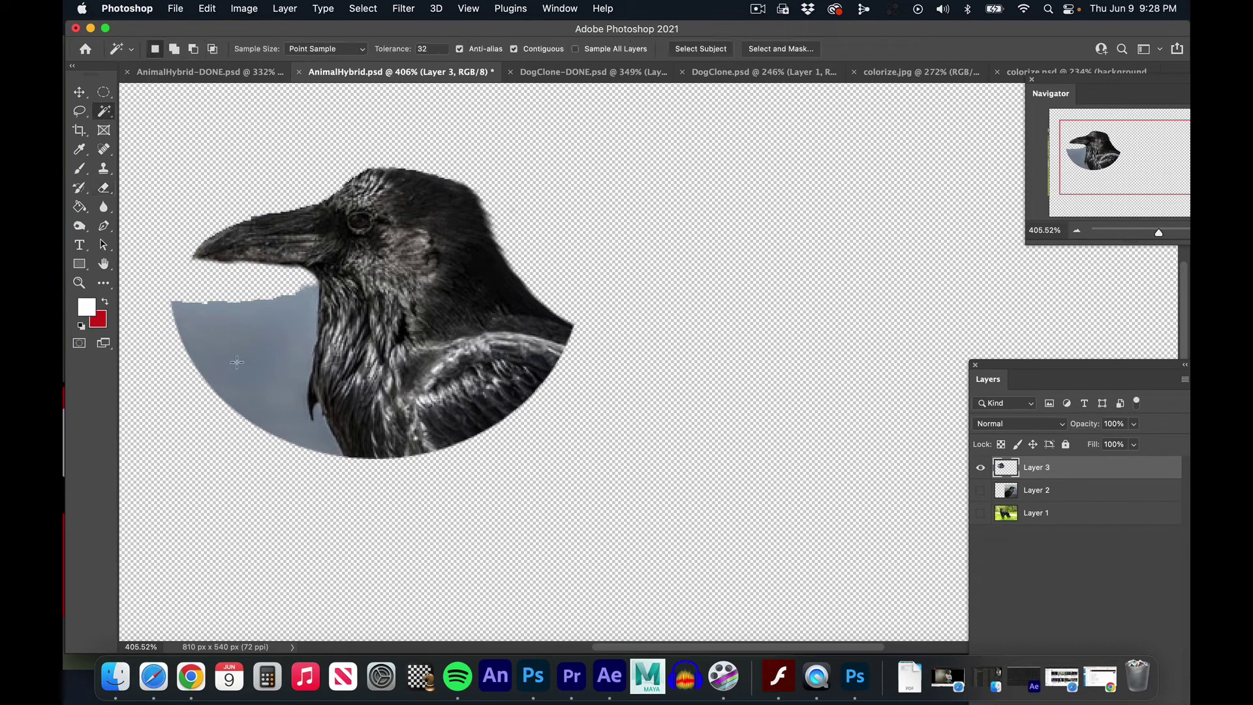
click(249, 373)
key(Delete)
key(super+d)
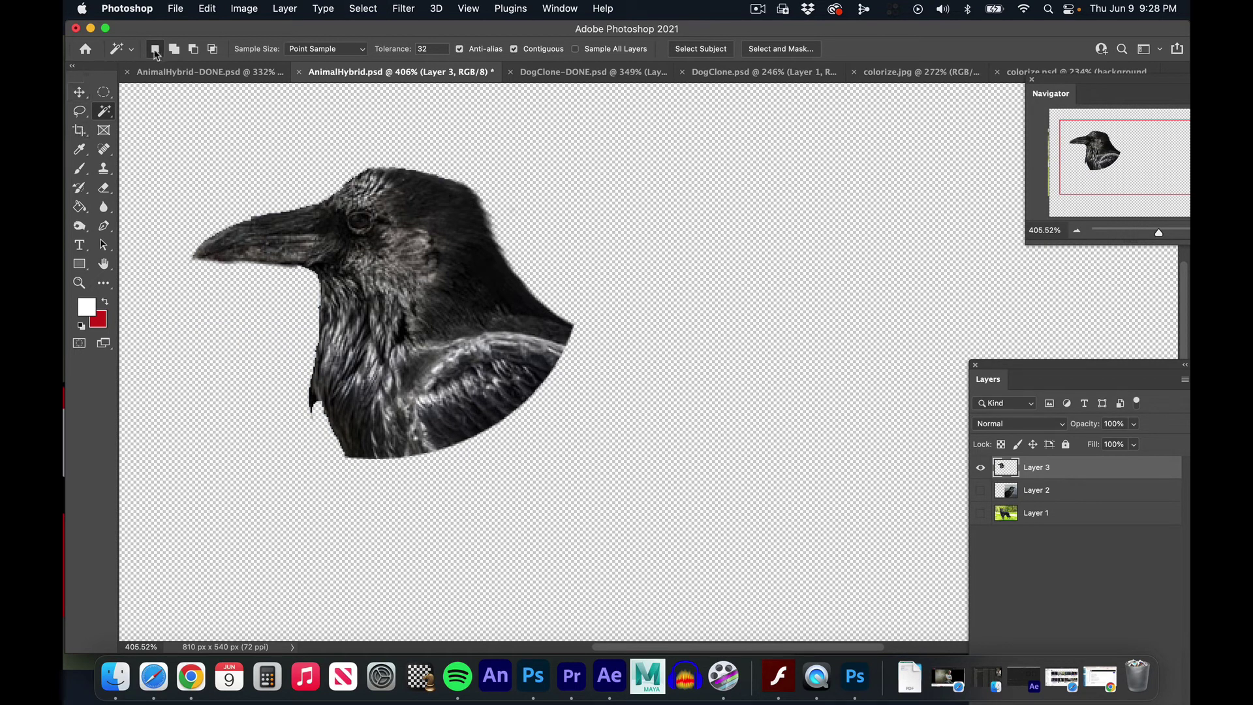
Raise the Eraser brush hardness to 68%
click(104, 187)
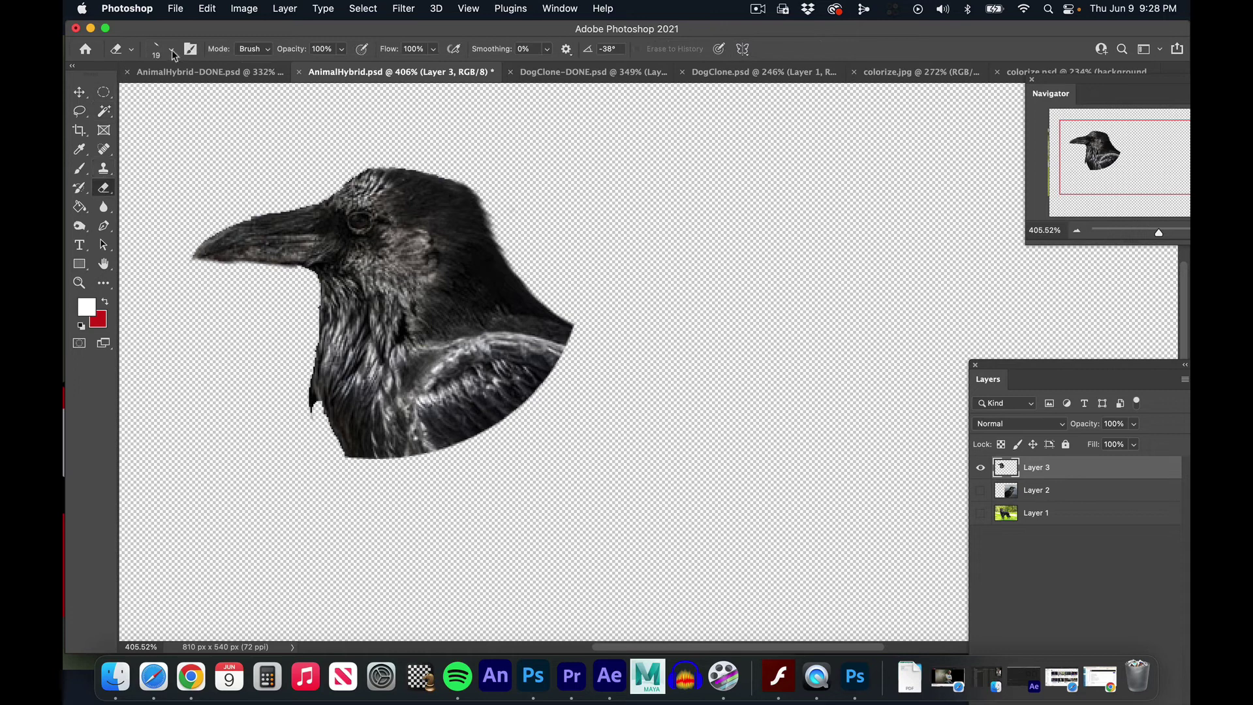
click(171, 52)
drag(189, 128, 210, 128)
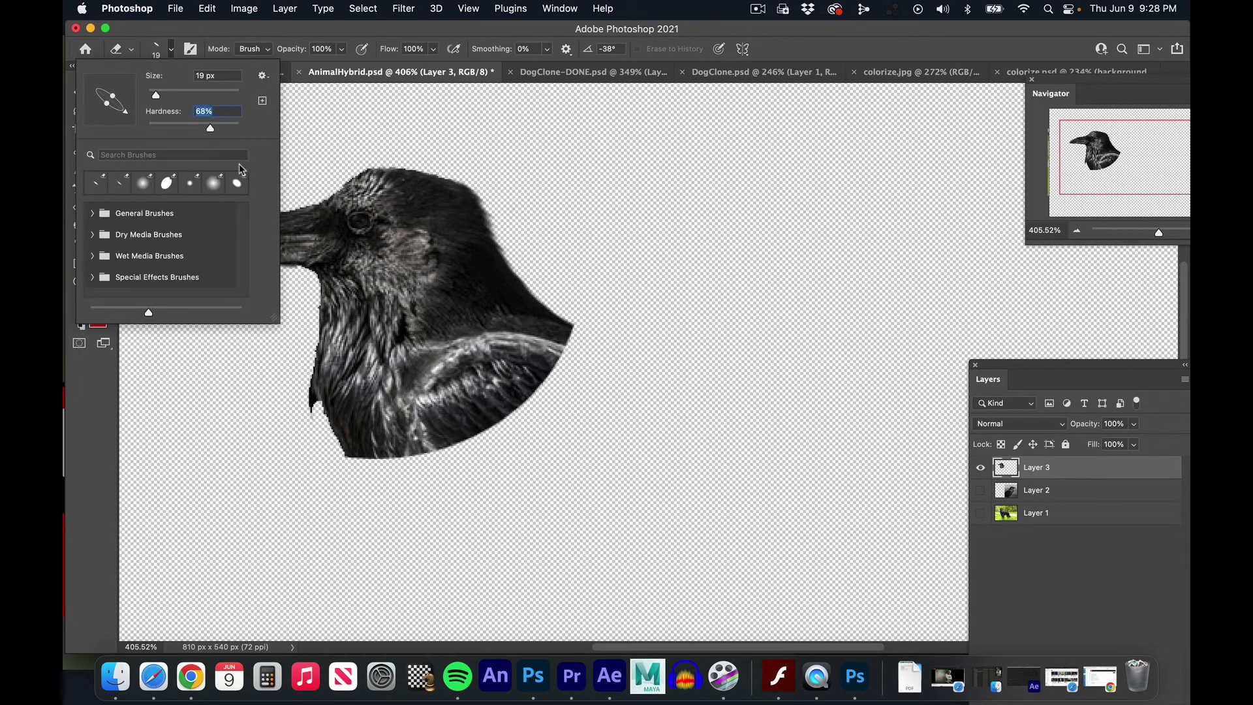
click(304, 274)
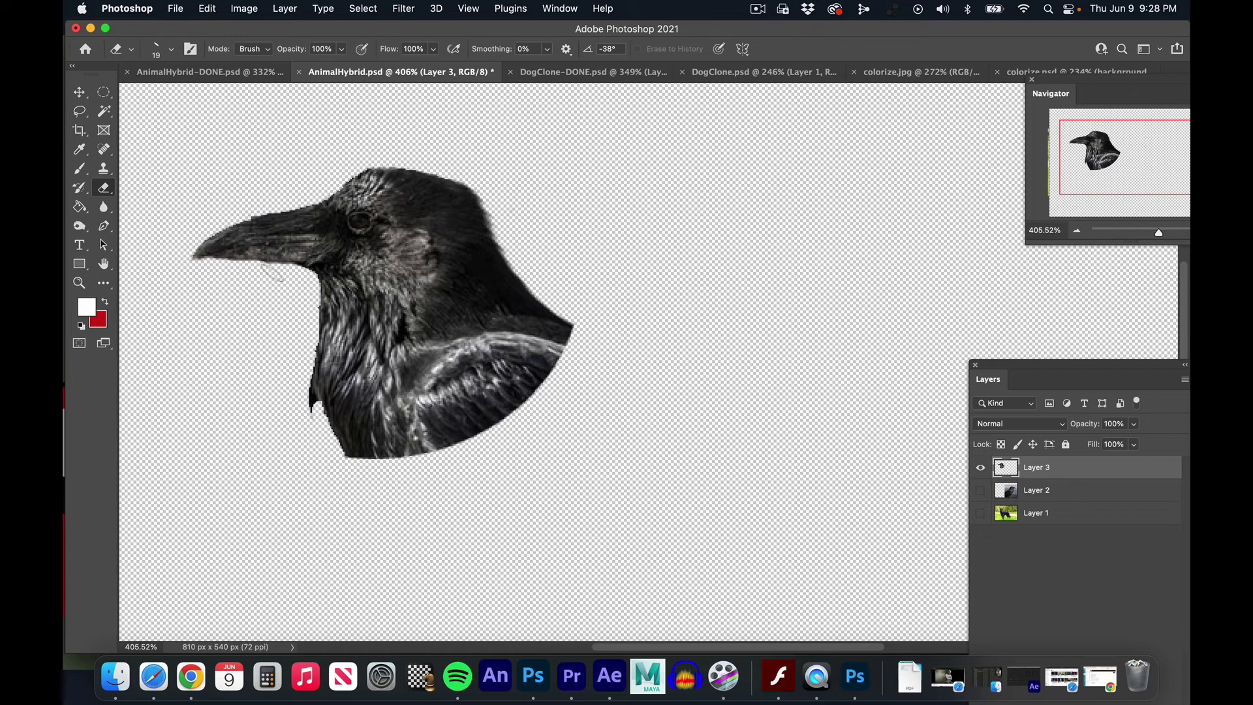
Zoom to about 817% and erase the dark strip along the neck's left edge
drag(1155, 234, 1167, 233)
drag(1127, 153, 1096, 142)
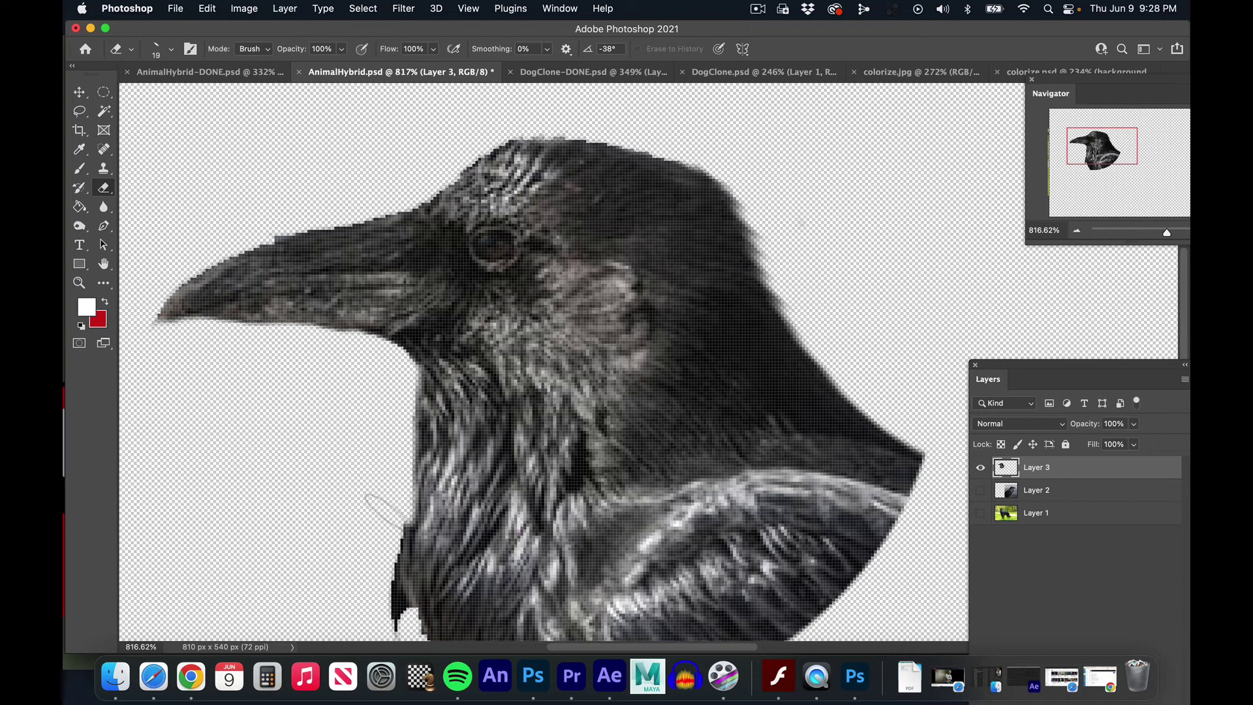
mouse_move(378, 540)
mouse_down()
mouse_move(383, 613)
mouse_move(400, 610)
mouse_up()
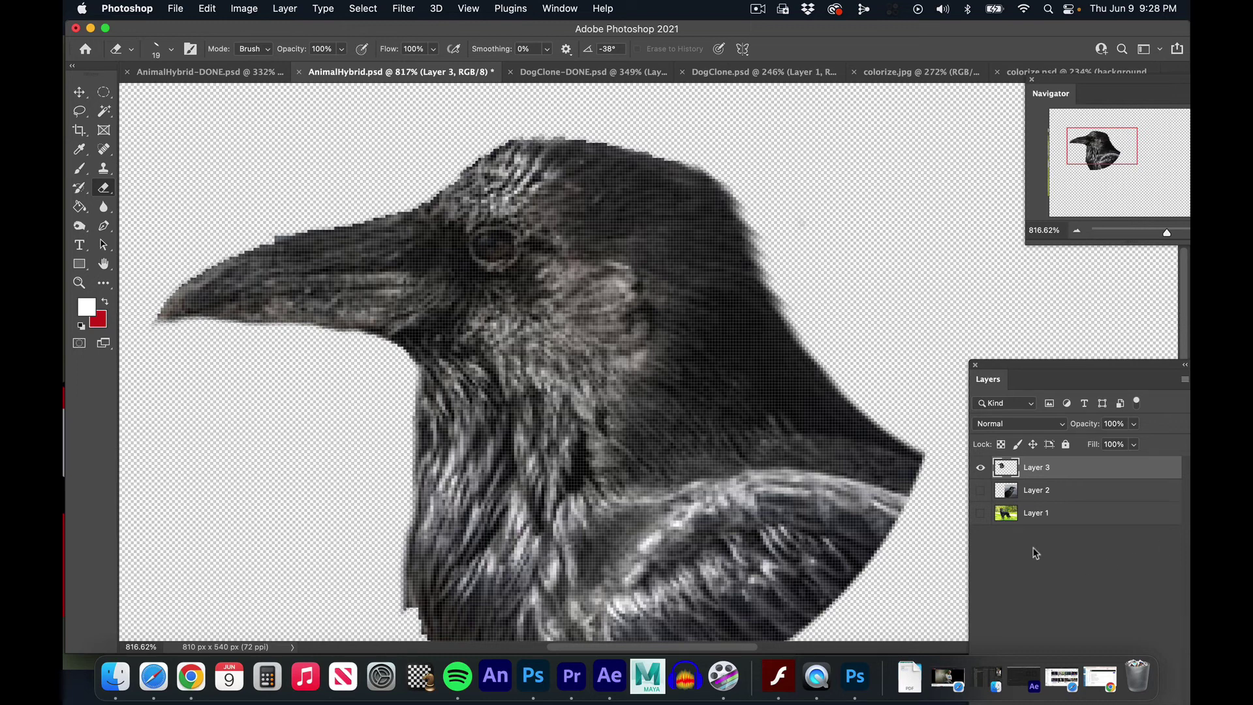
drag(1165, 233, 1151, 232)
Toggle Layer 2 and Layer 1 visibility to compare, leaving the raven photo Layer 2 hidden
click(981, 490)
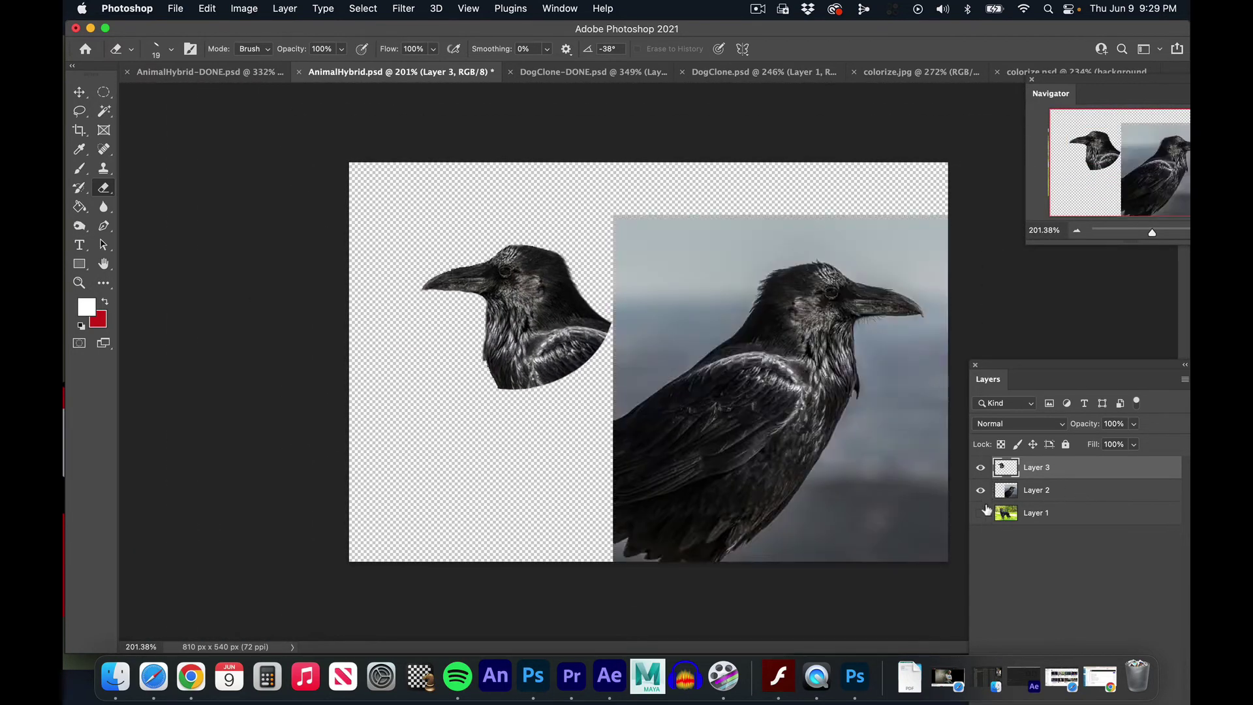
click(981, 513)
click(979, 491)
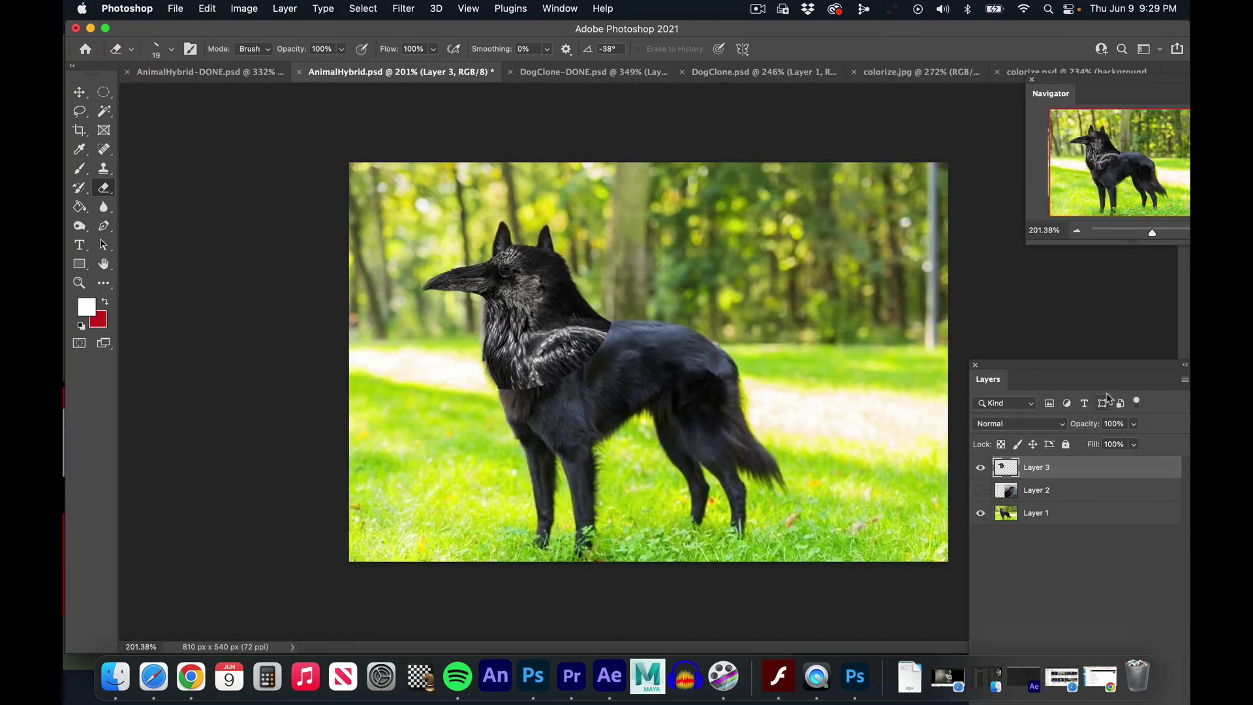
Delete the unused raven photo Layer 2 and re-dock the Layers panel
drag(1064, 368, 965, 141)
drag(982, 261, 1068, 573)
drag(942, 139, 1013, 226)
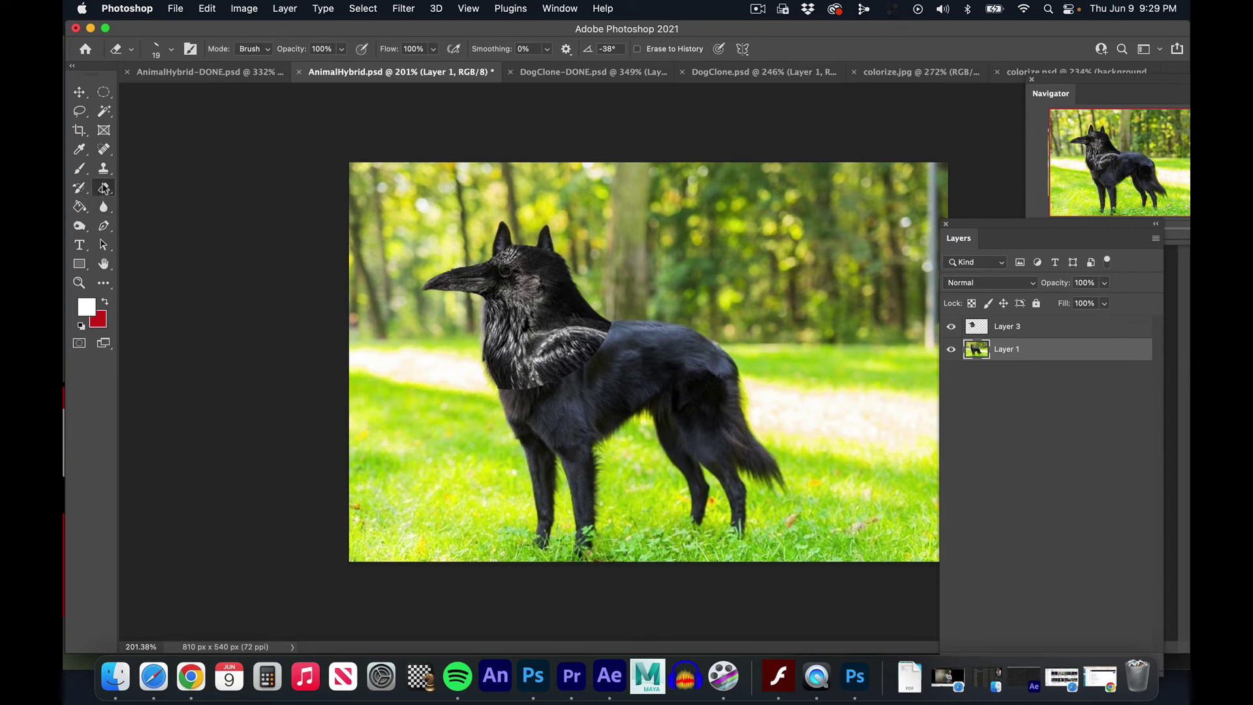
Make the eraser brush a round tip at 0% hardness and a larger size
click(172, 51)
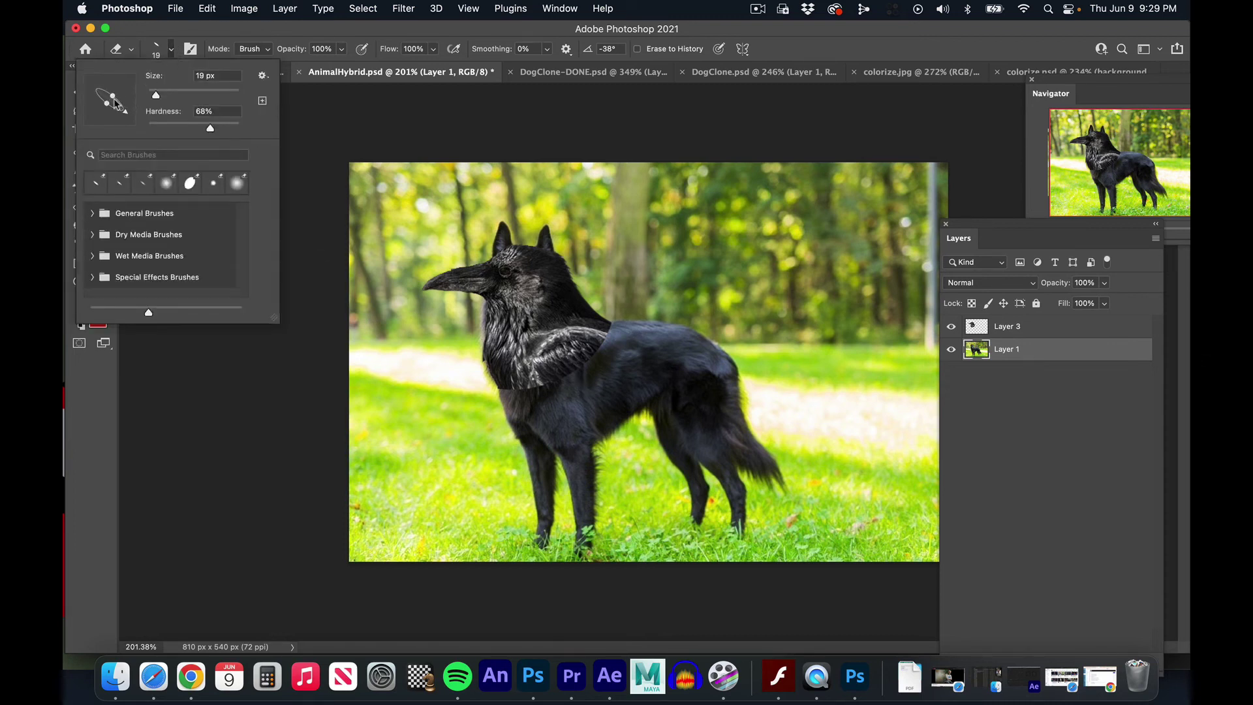
drag(114, 102, 119, 94)
drag(211, 131, 146, 130)
click(167, 96)
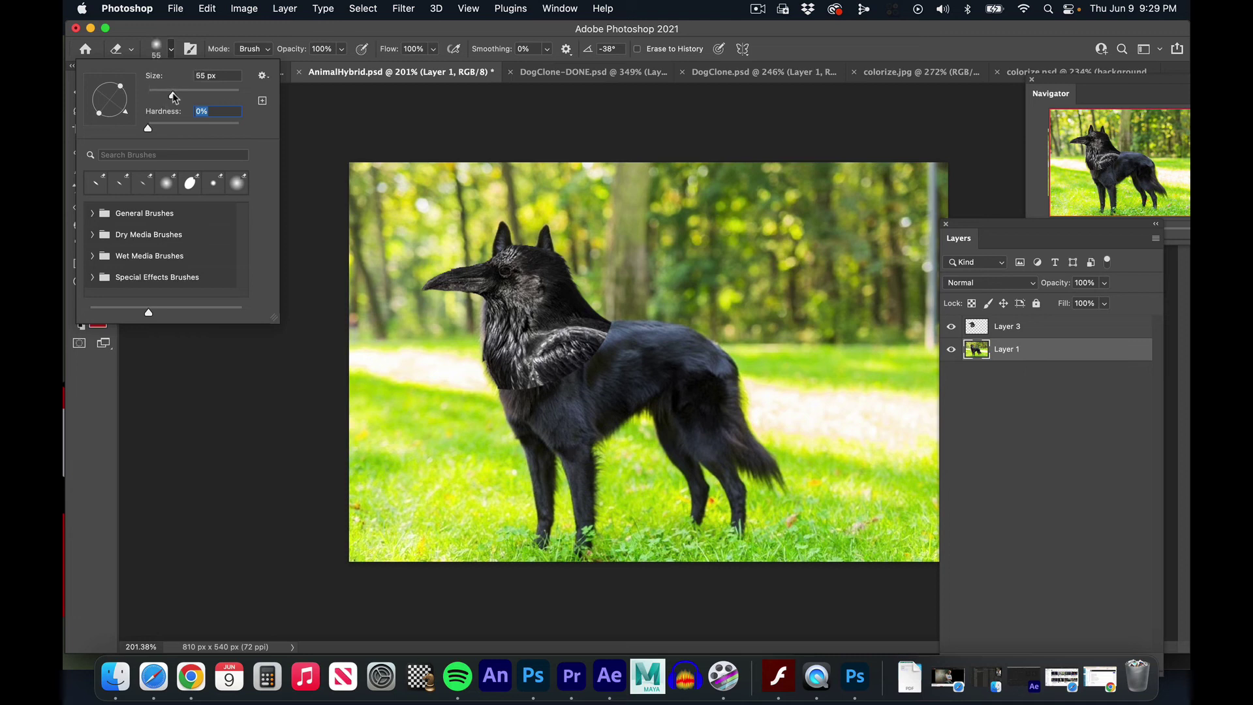
Try erasing on Layer 1 and Layer 3, undoing both stray strokes
click(489, 392)
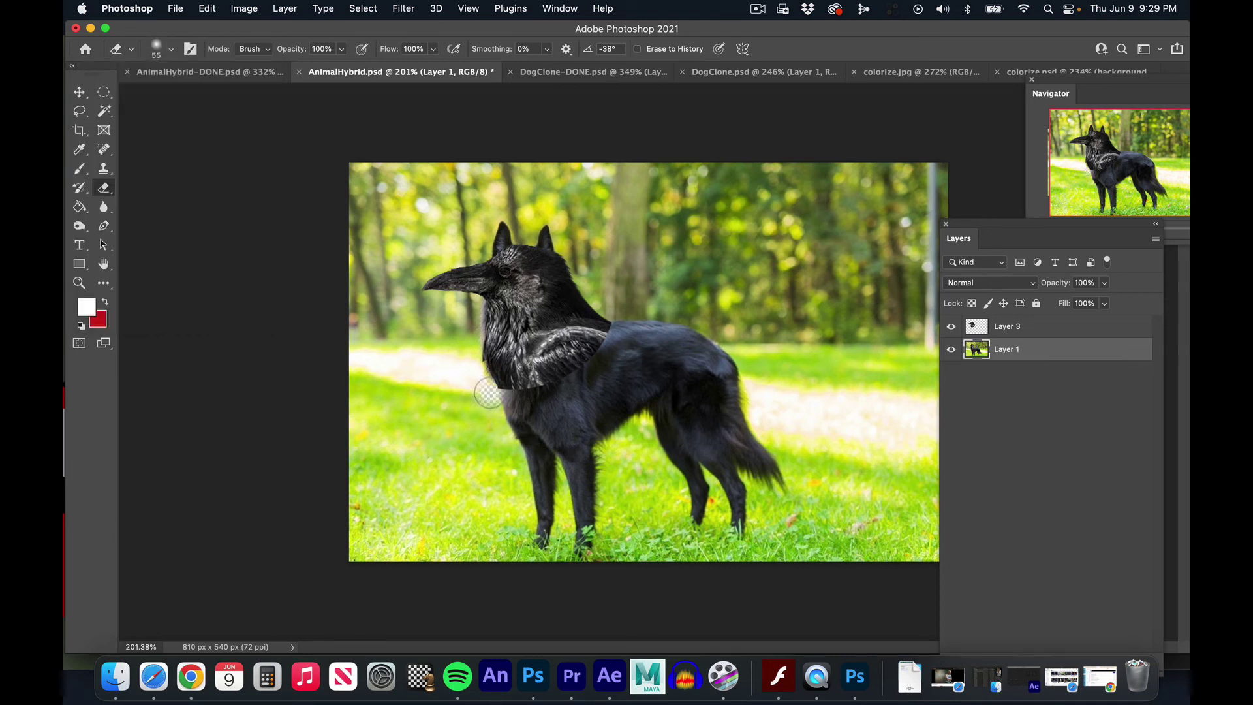
key(super+z)
click(1080, 326)
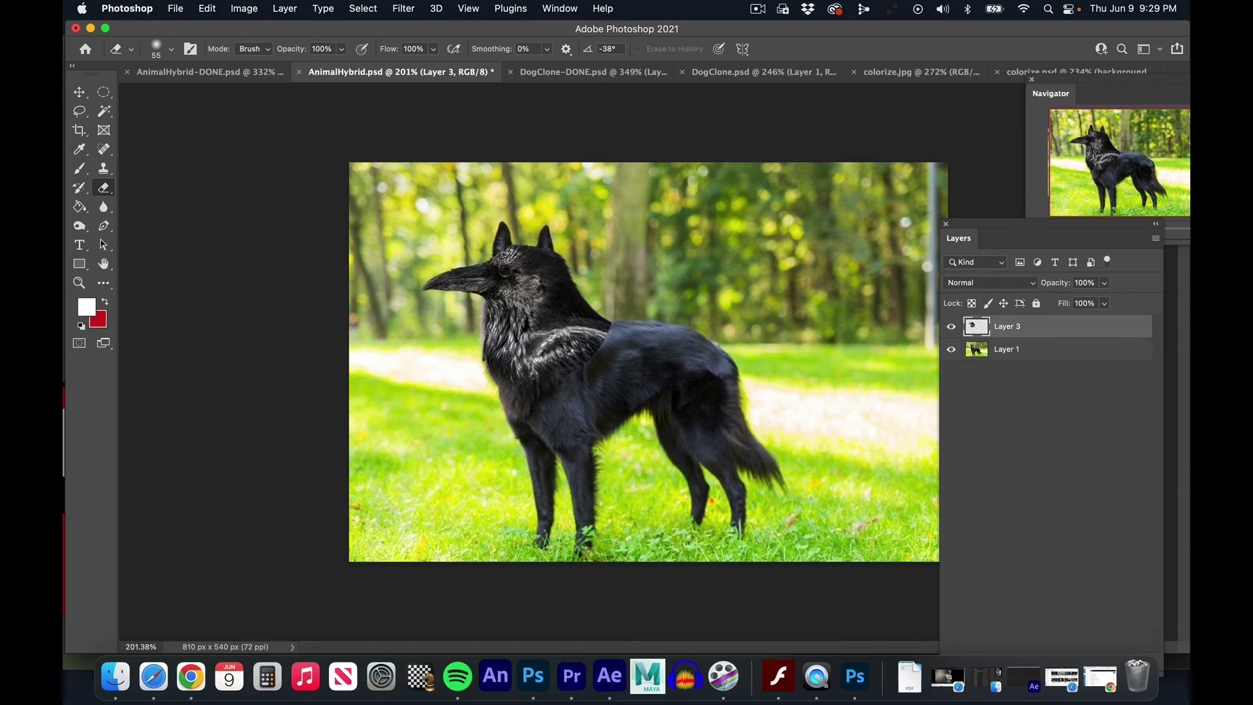
drag(594, 358, 603, 323)
key(super+z)
Try a harder, tilted brush tip, then restore a round tip at 0% hardness
click(173, 55)
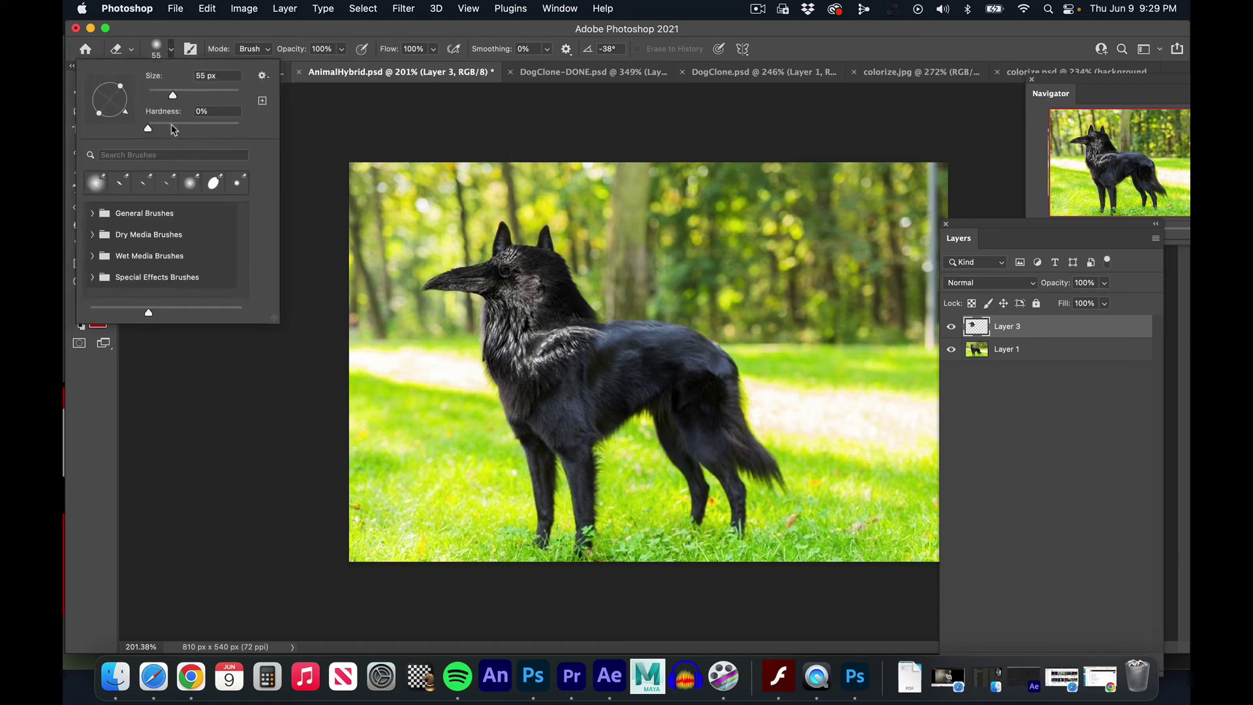
drag(188, 126, 202, 127)
drag(126, 95, 118, 105)
key(Return)
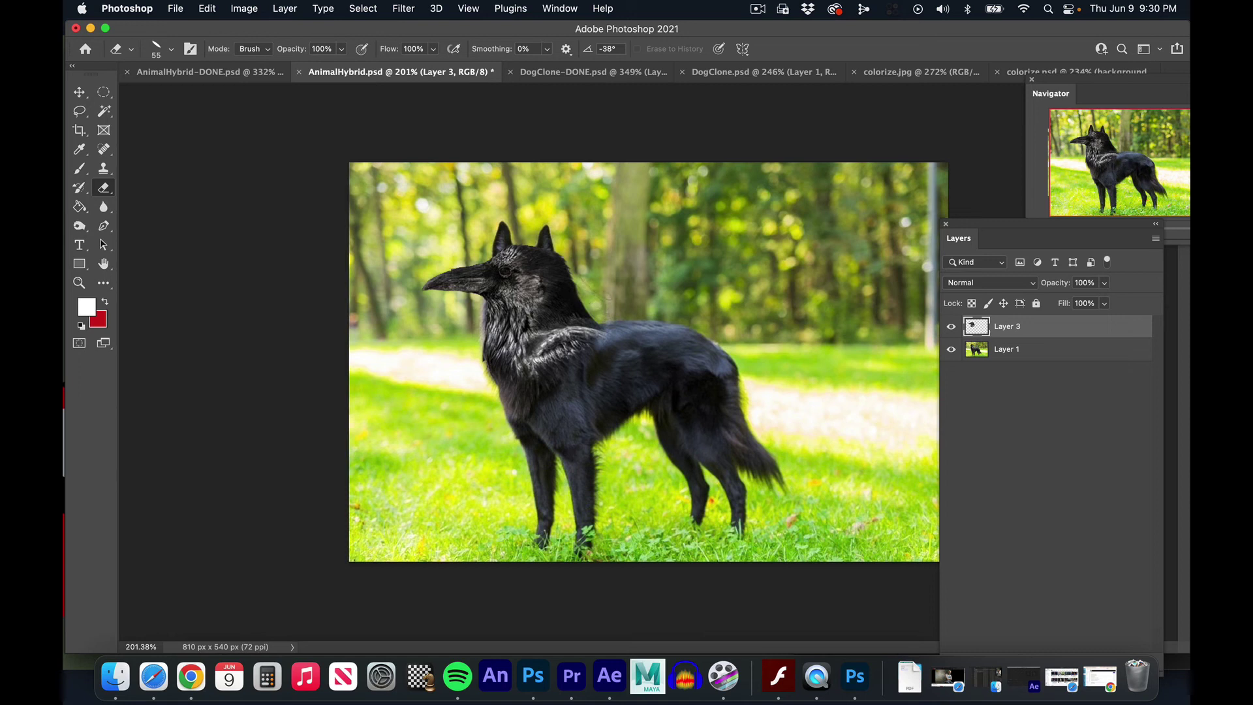
click(173, 49)
drag(117, 99, 133, 73)
drag(218, 130, 124, 135)
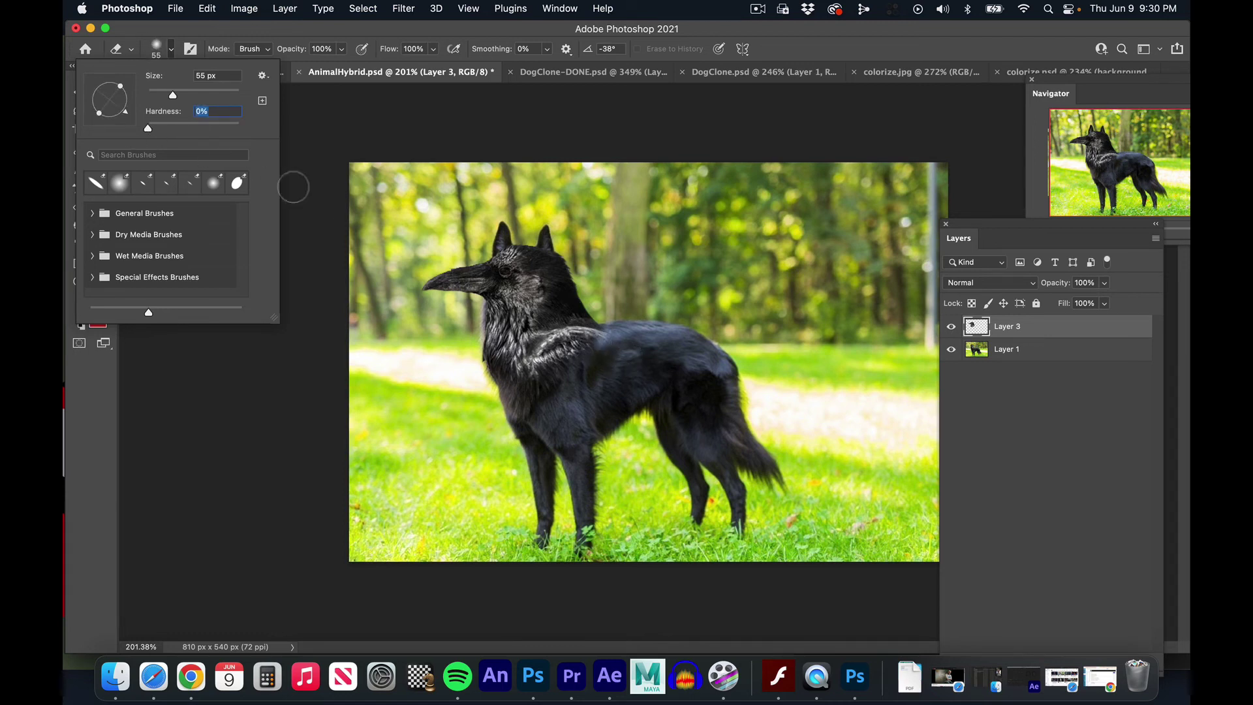
Set the eraser to 89 px at 51% opacity and fade the raven feathers into the neck and shoulder
click(190, 95)
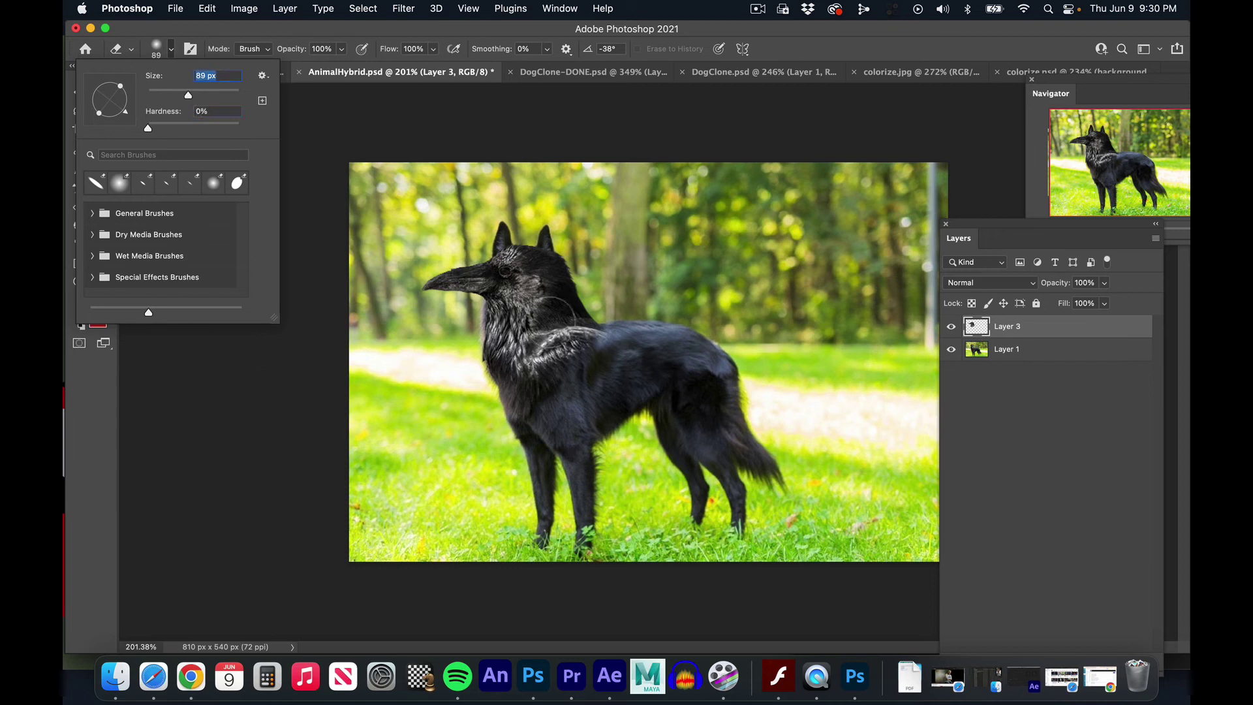
click(593, 360)
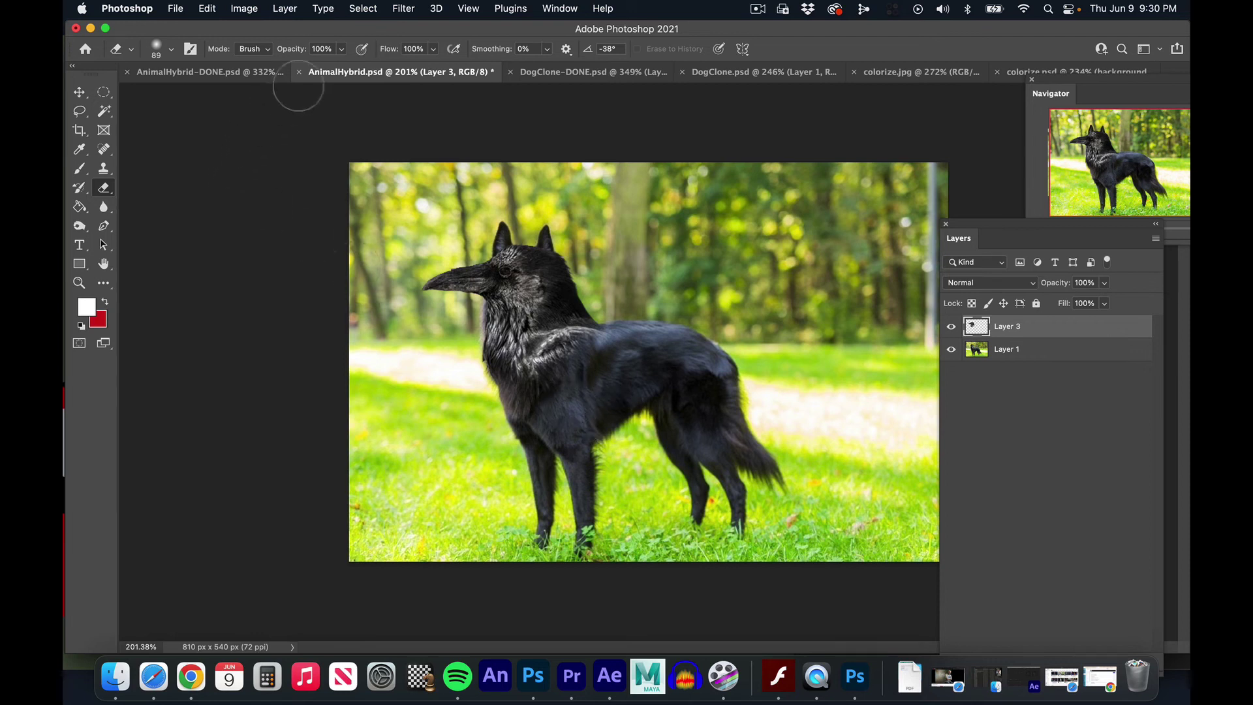
click(343, 48)
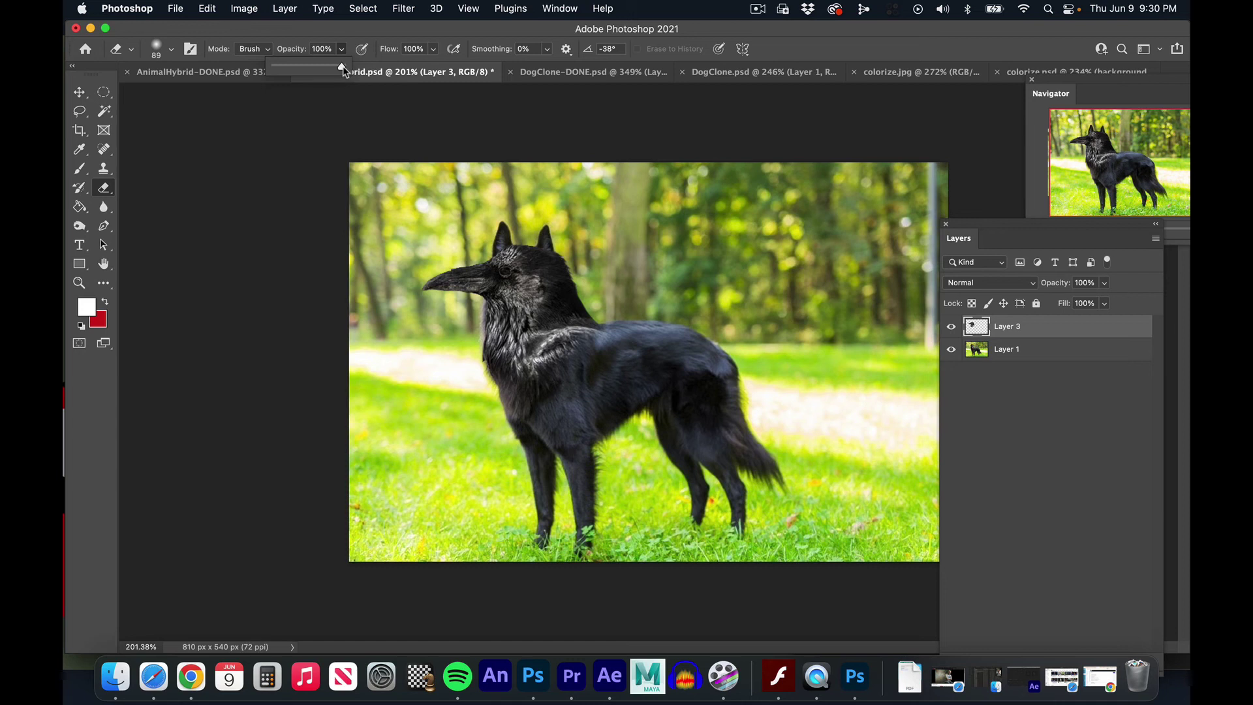
drag(344, 69, 310, 75)
drag(307, 68, 308, 64)
click(567, 356)
mouse_move(571, 357)
mouse_down()
mouse_move(552, 393)
mouse_move(535, 386)
mouse_move(604, 366)
mouse_move(615, 348)
mouse_move(611, 389)
mouse_move(617, 353)
mouse_up()
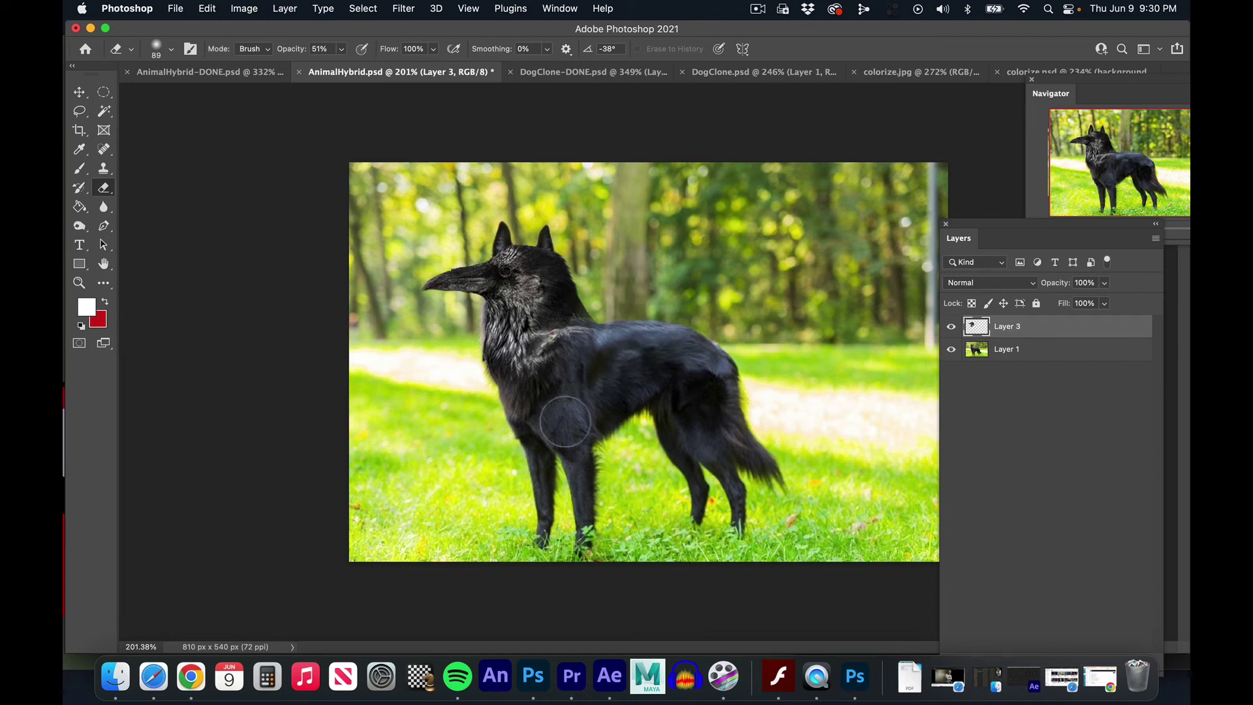
Select Layer 1 and set up the Clone Stamp with a 78 px, 0% hardness brush
click(1019, 351)
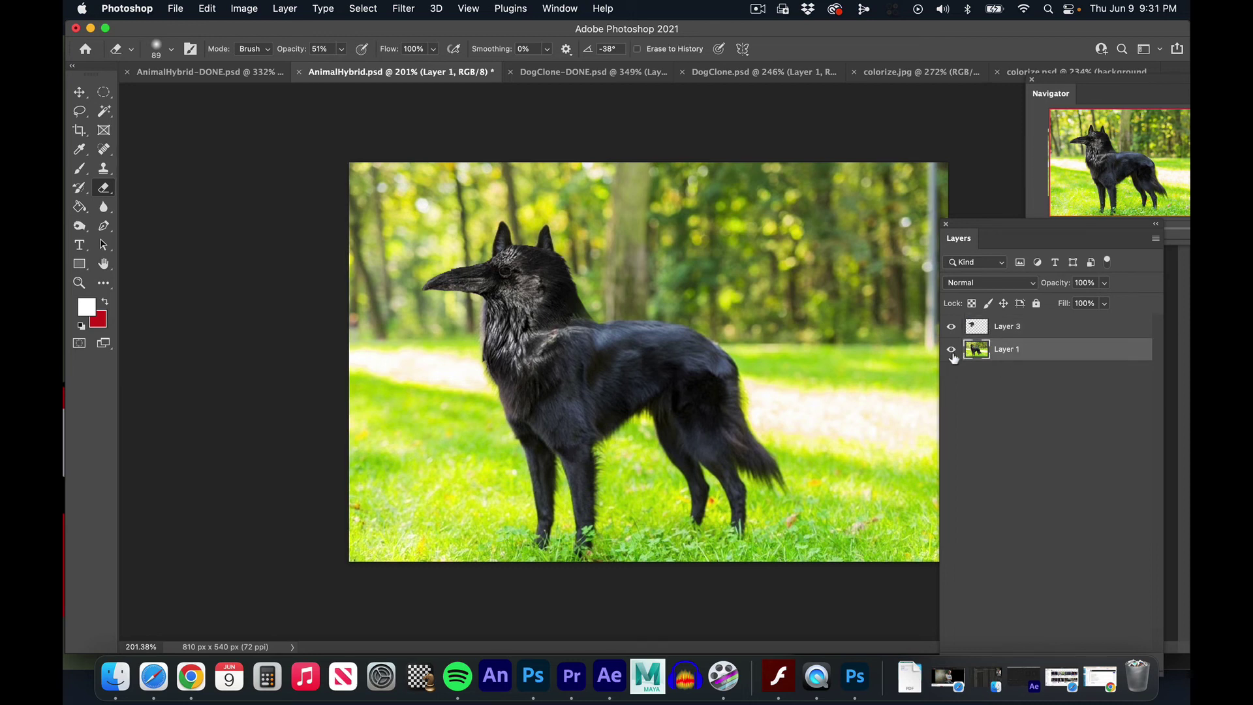
click(951, 327)
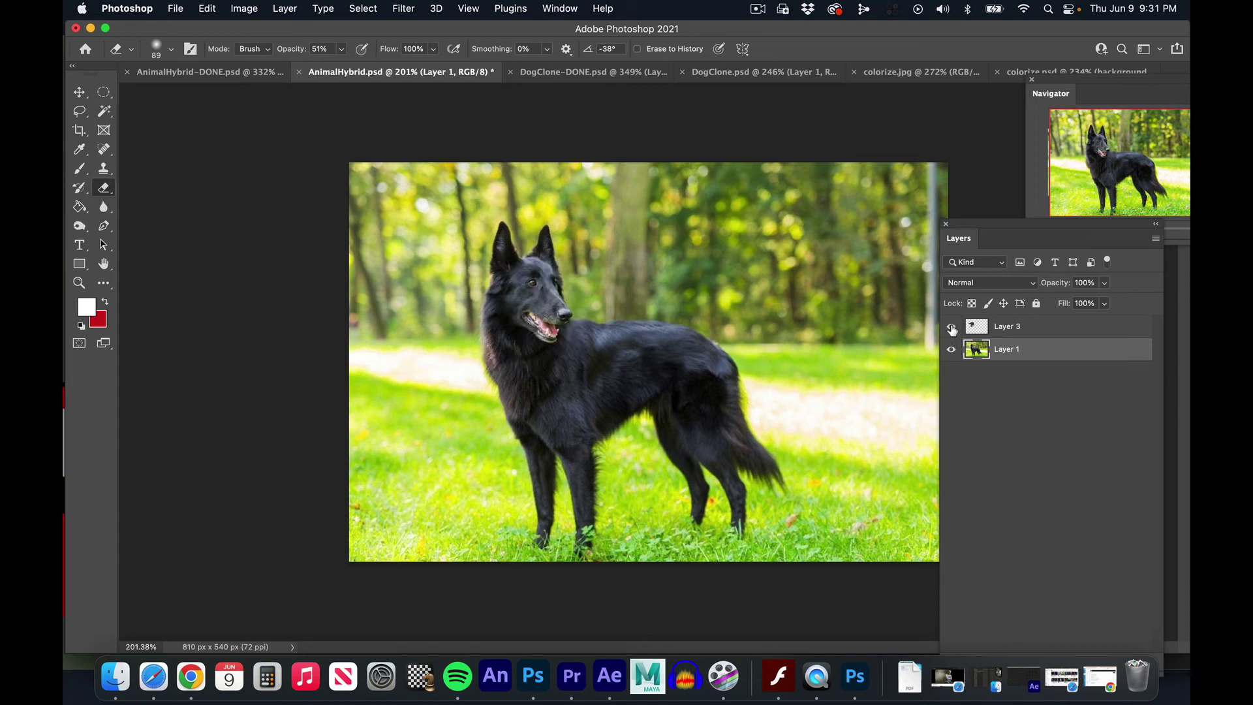
click(951, 327)
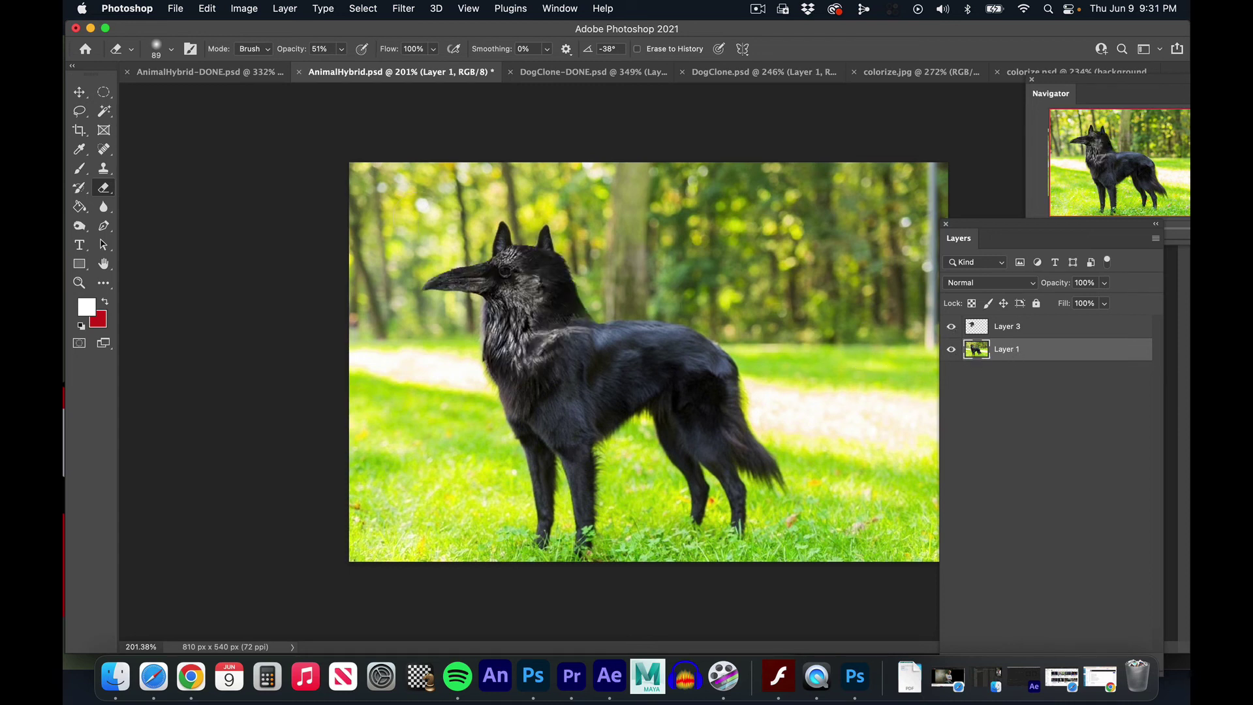
click(104, 173)
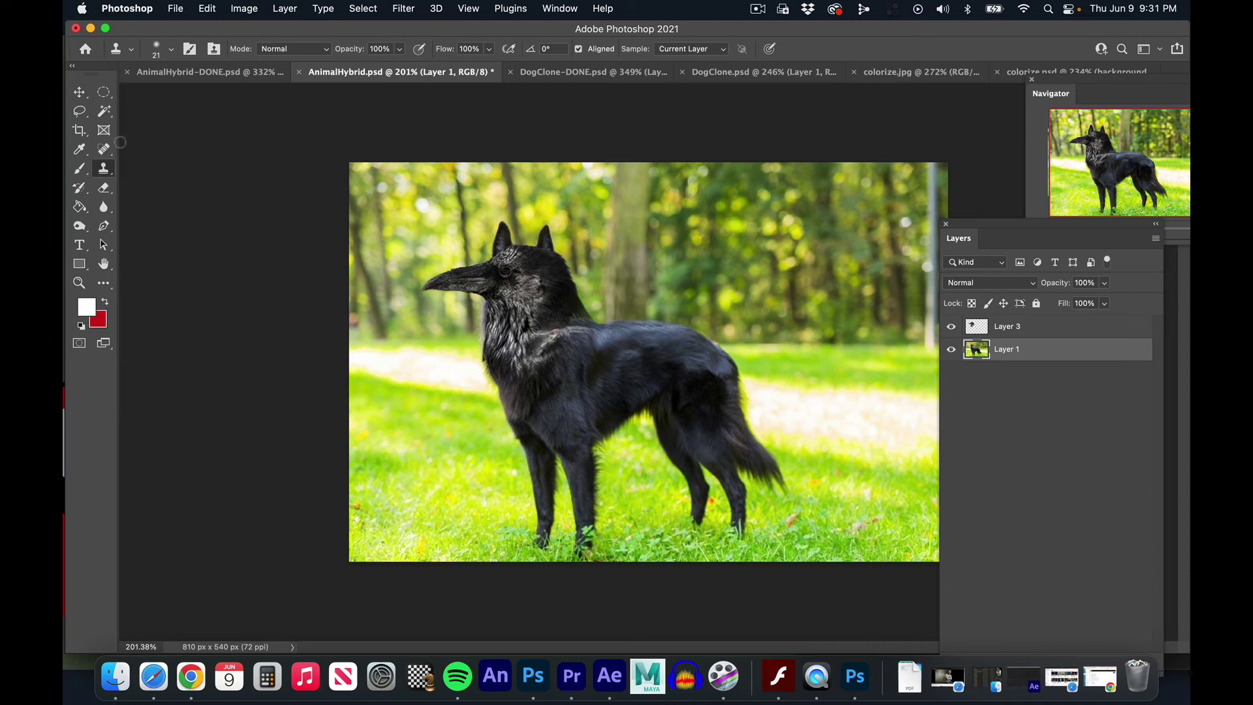
click(171, 49)
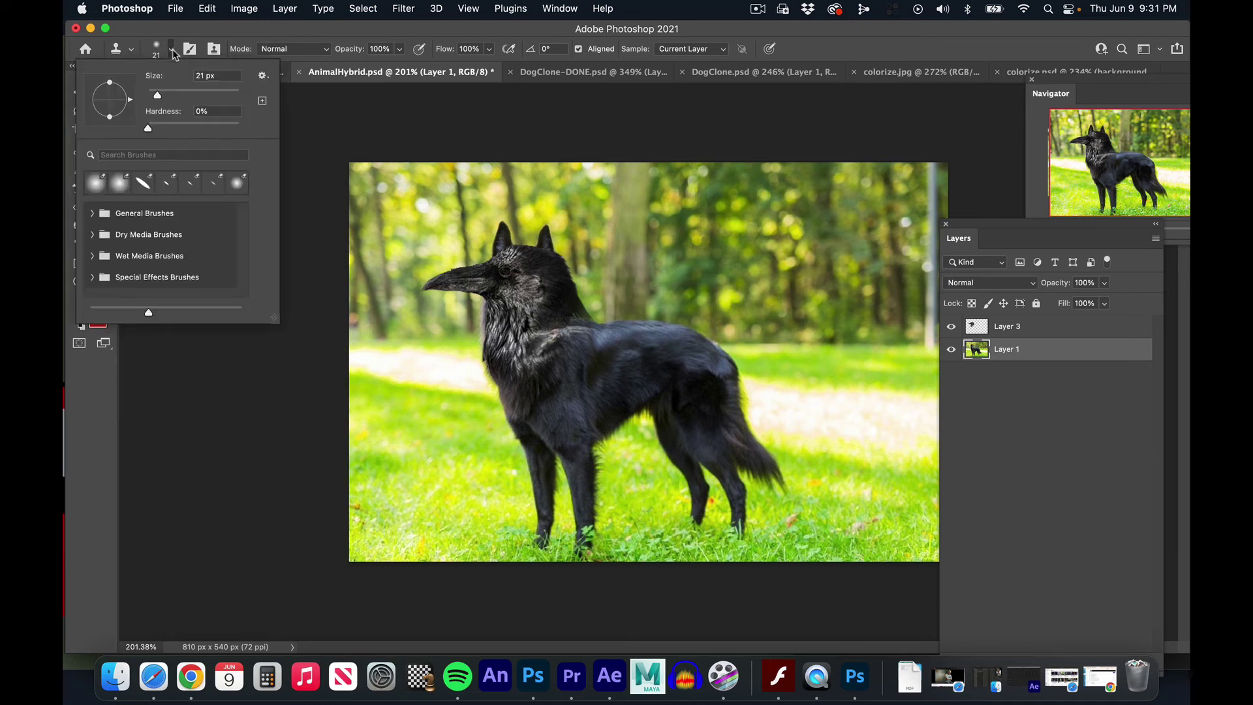
click(183, 95)
click(148, 127)
key(Return)
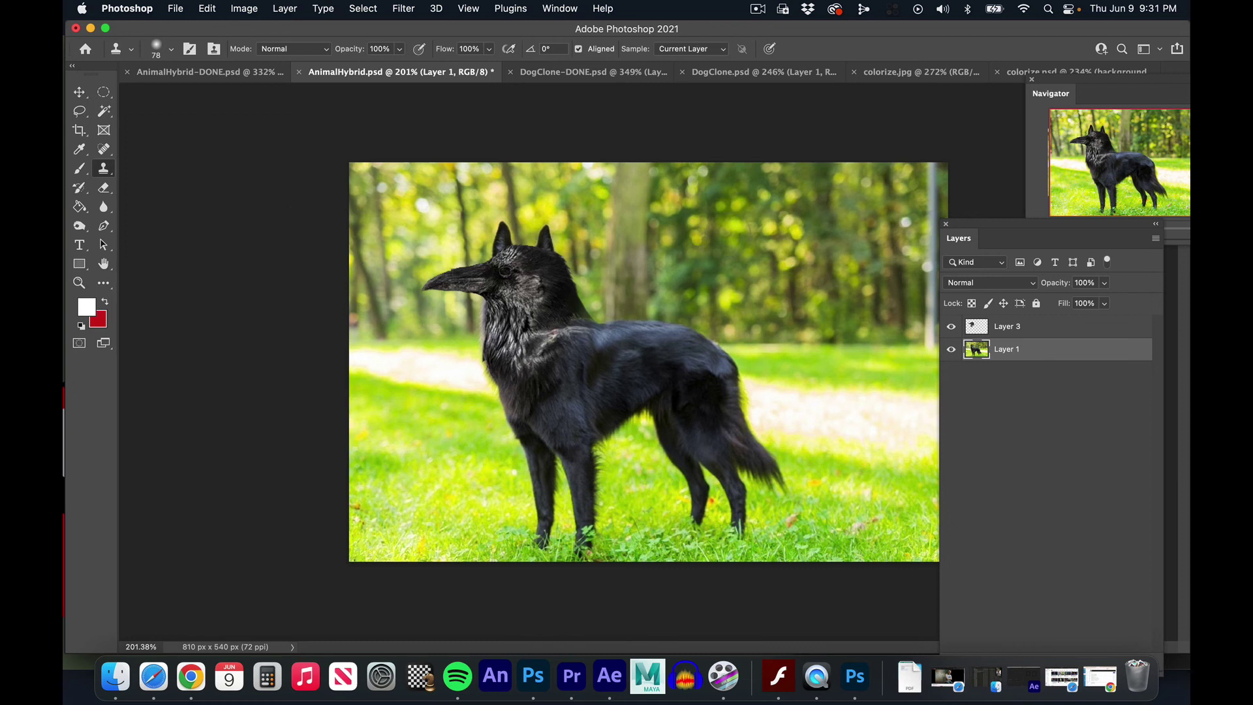
Sample the background foliage and clone it over both dog ears, undoing stray strokes
alt+click(713, 221)
mouse_move(566, 253)
mouse_down()
mouse_move(533, 236)
mouse_move(551, 245)
mouse_move(553, 228)
mouse_move(499, 246)
mouse_move(509, 155)
mouse_move(525, 171)
mouse_move(414, 196)
mouse_up()
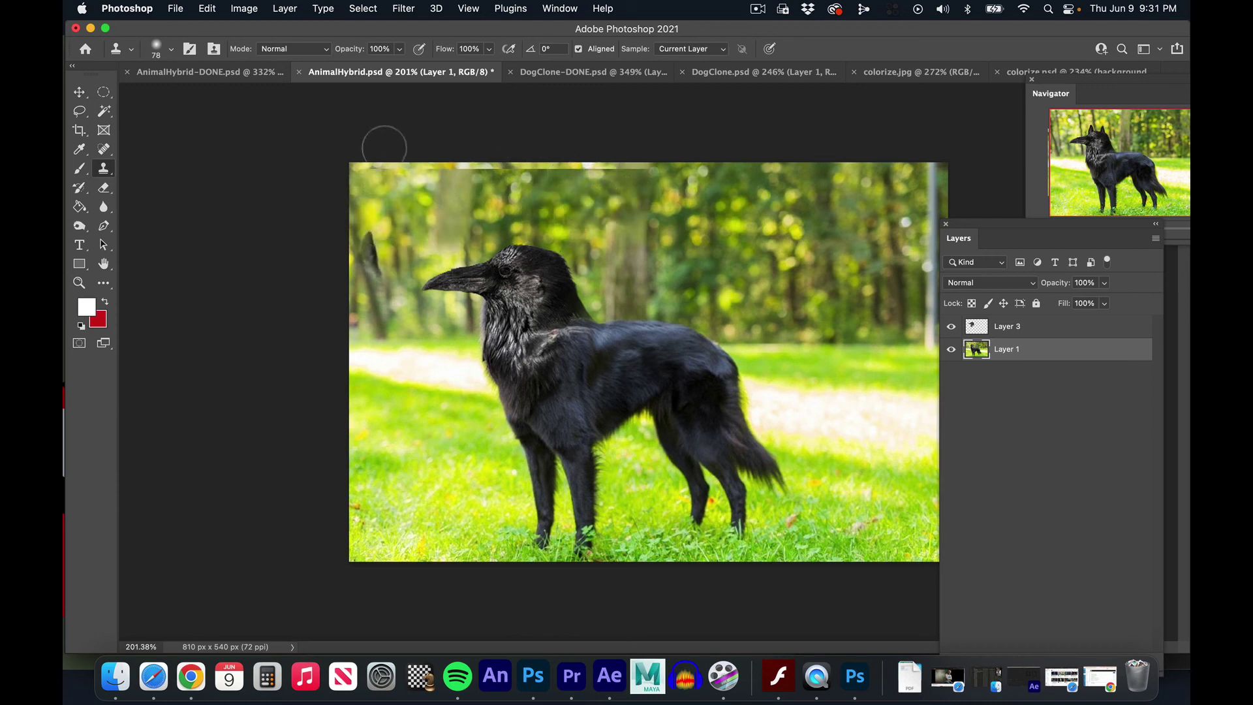
mouse_move(386, 146)
mouse_down()
mouse_move(376, 329)
mouse_move(419, 381)
mouse_move(480, 392)
mouse_up()
key(super+z)
key(super+z)
key(super+z)
key(super+z)
key(super+z)
key(super+z)
key(super+z)
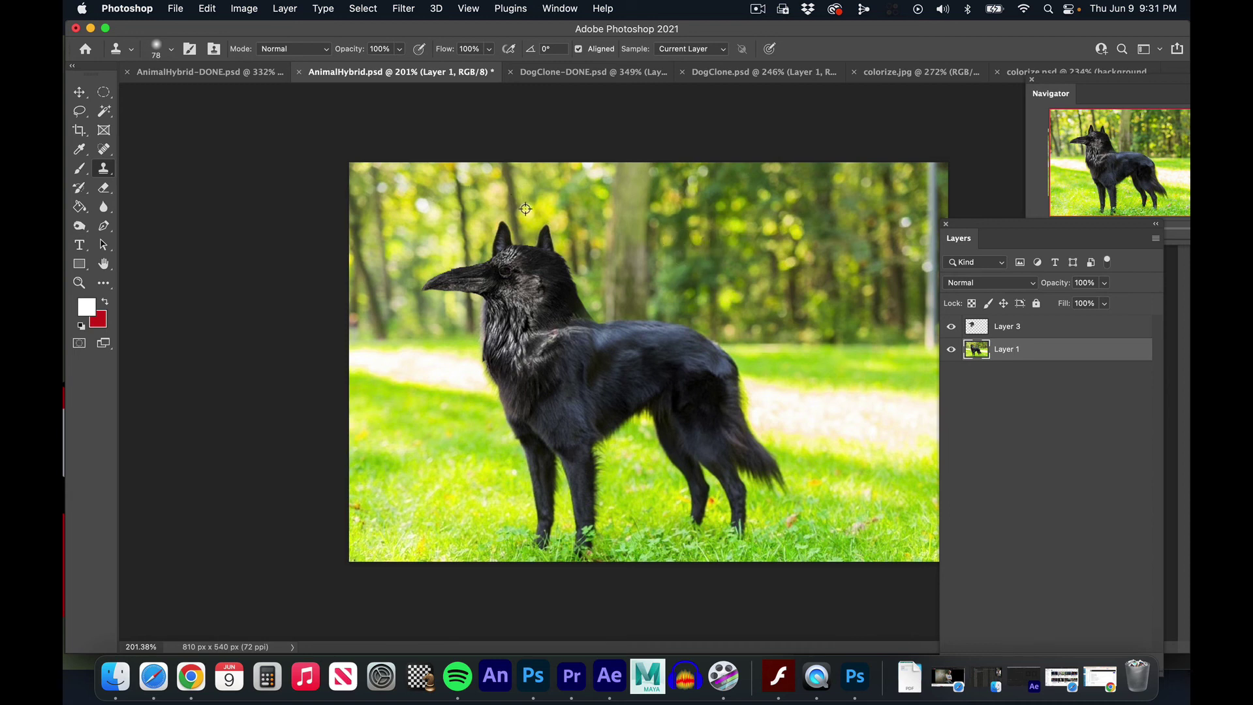
mouse_move(499, 225)
mouse_down()
mouse_move(505, 258)
mouse_move(496, 242)
mouse_move(515, 216)
mouse_move(544, 244)
mouse_move(543, 225)
mouse_up()
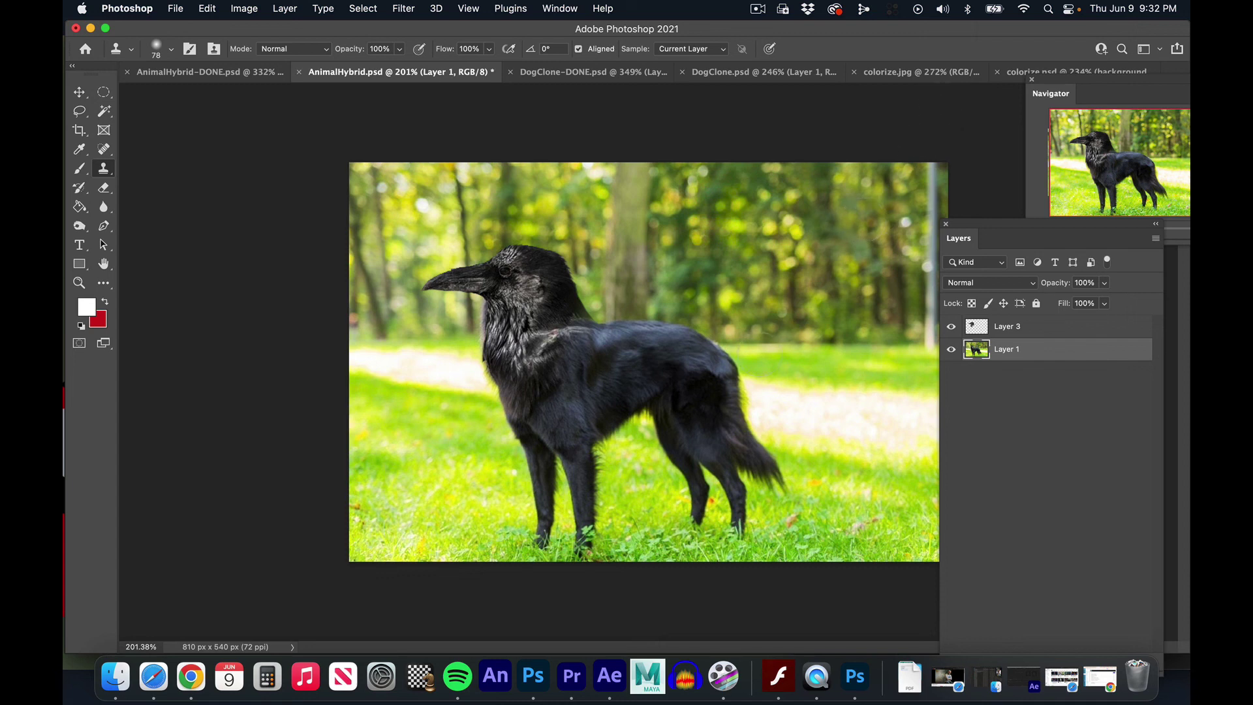
click(574, 440)
key(super+z)
drag(984, 227, 901, 189)
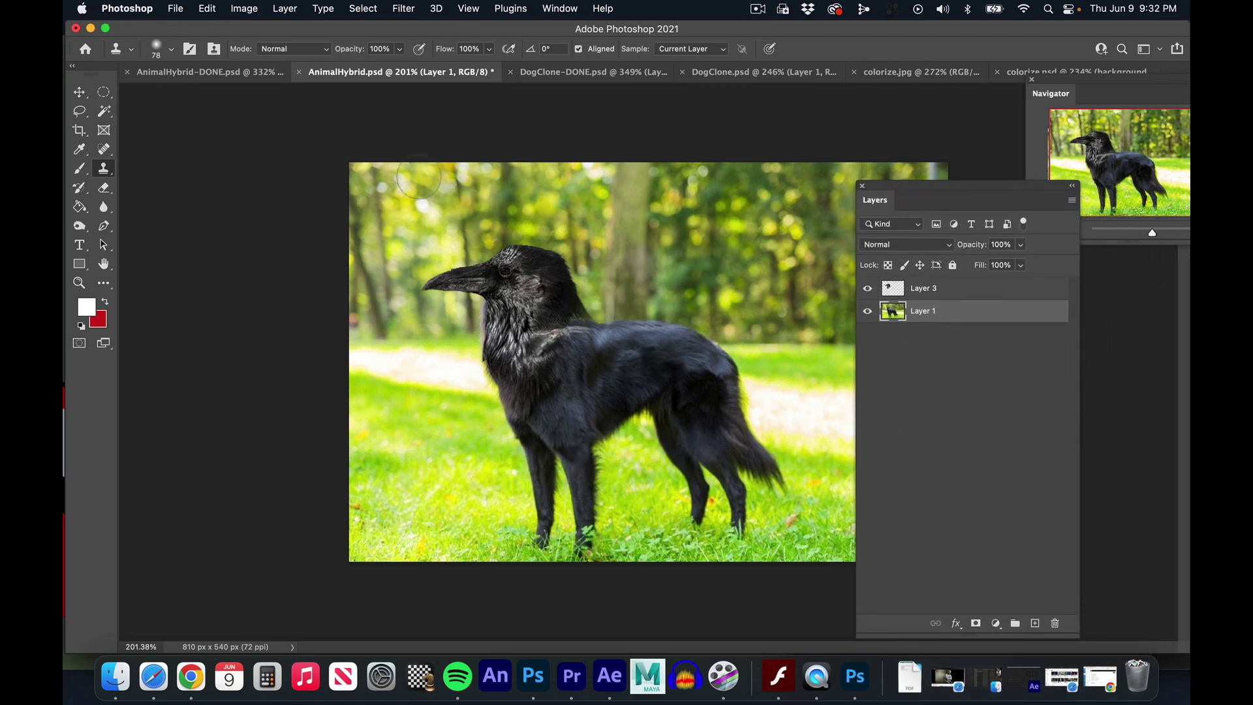
Colorize Layer 3 at Hue 220, Saturation 14, Lightness +4, then clone grass over the dark blob
click(957, 289)
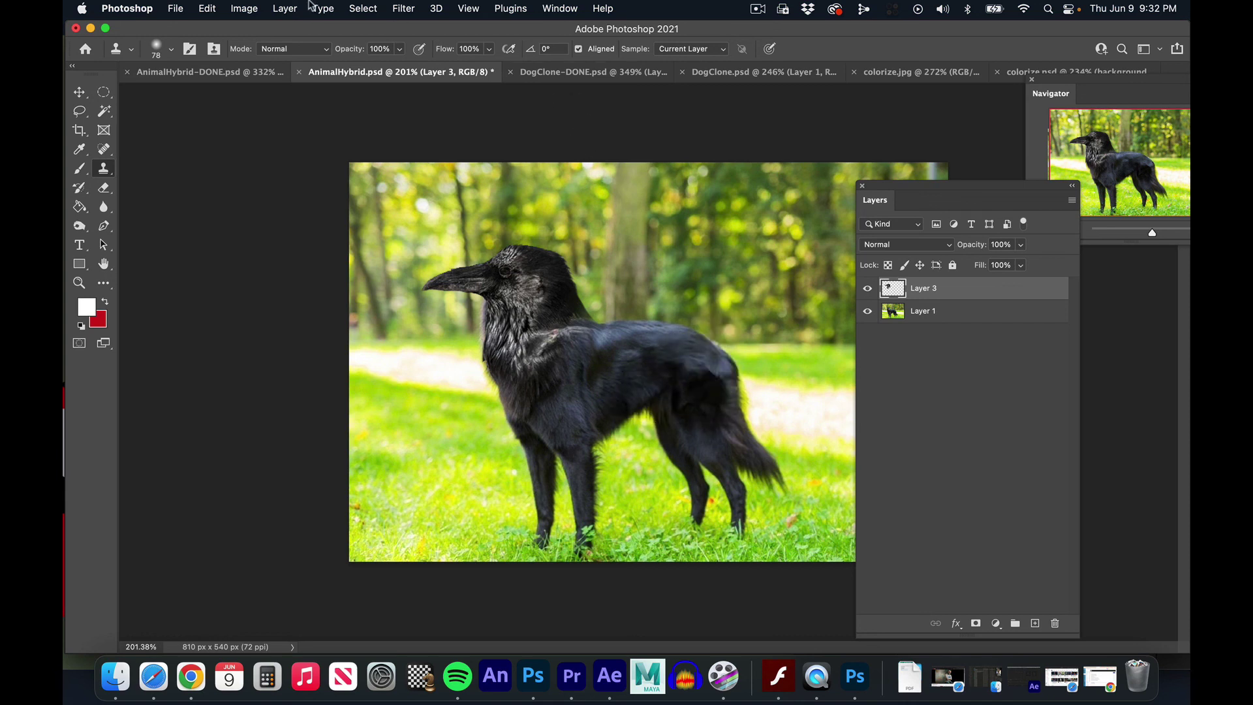
click(250, 11)
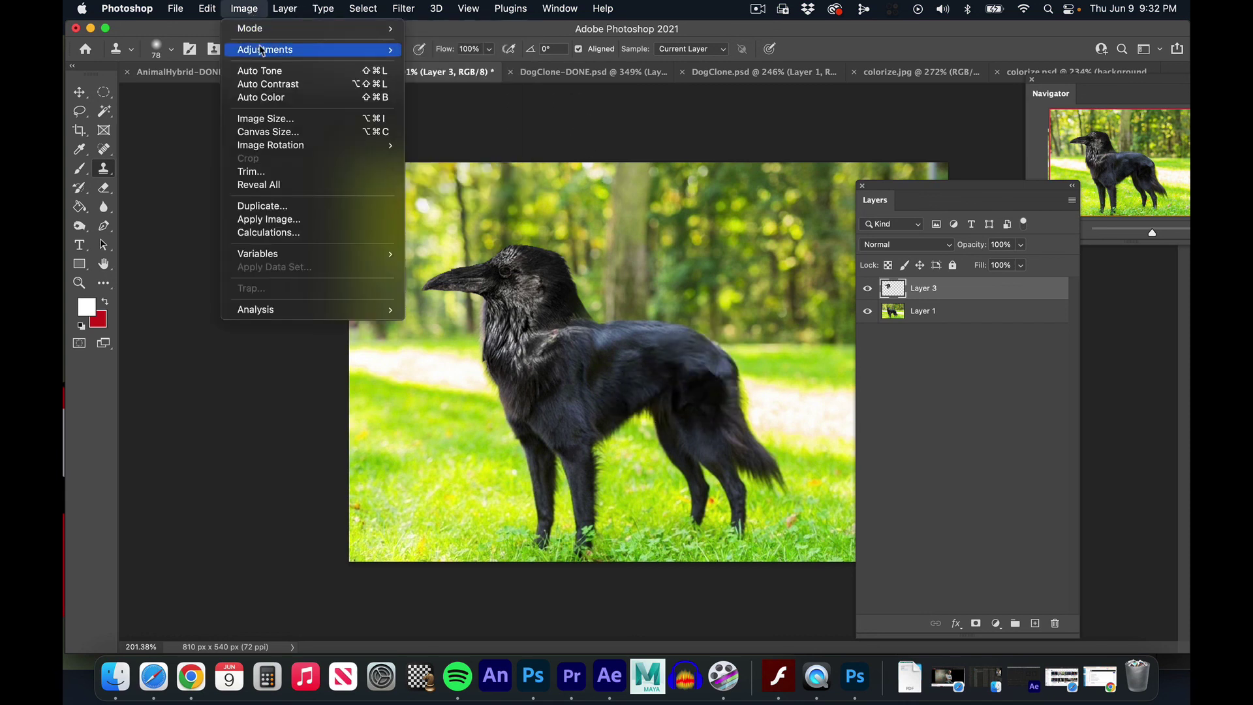
mouse_move(274, 51)
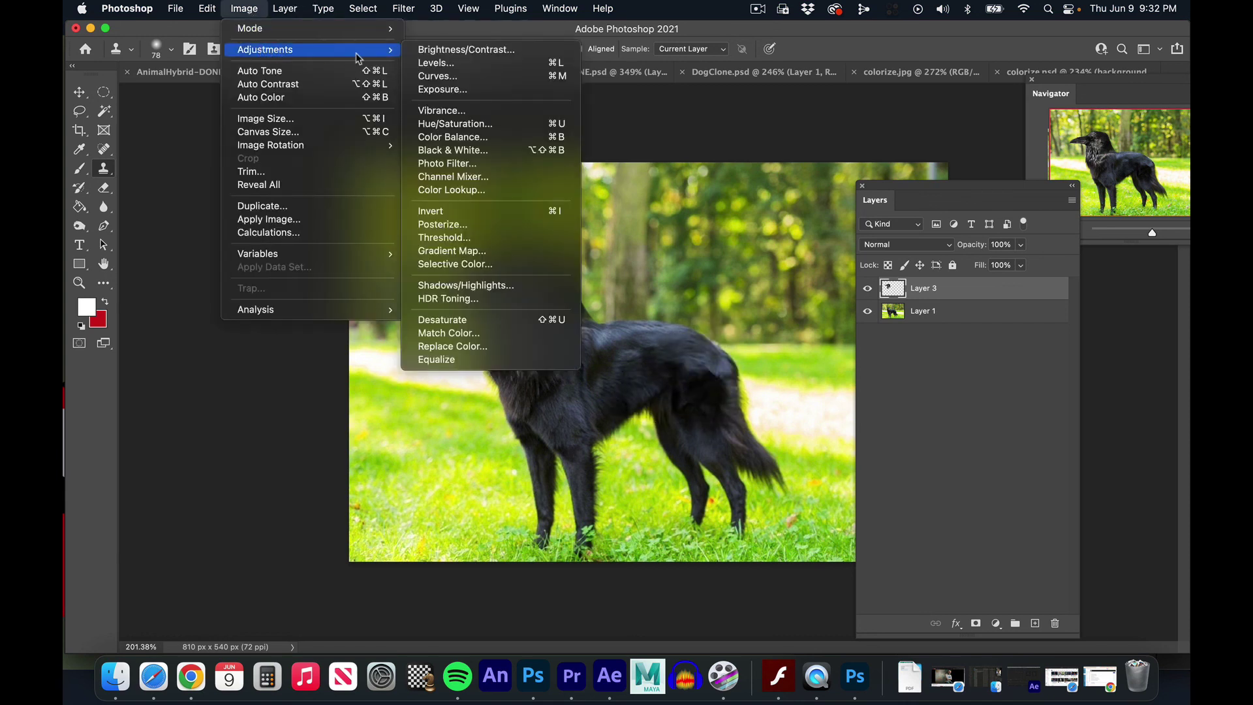
click(450, 123)
drag(655, 149, 359, 363)
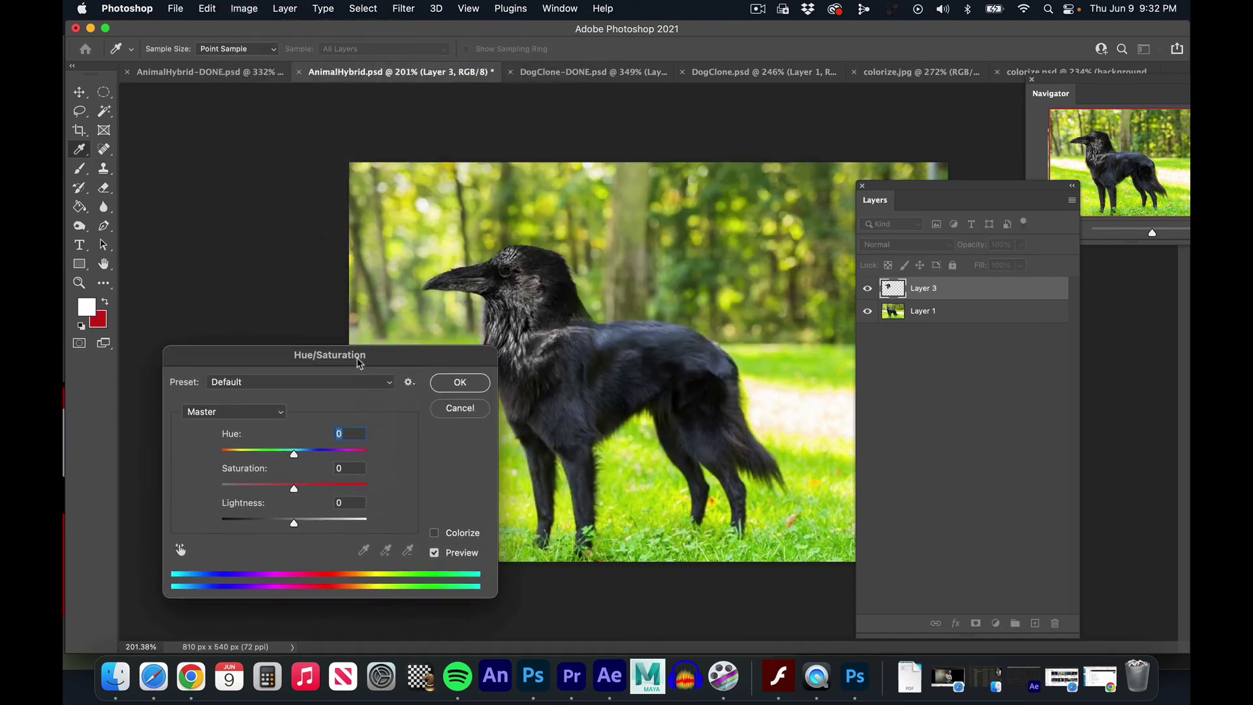
click(435, 534)
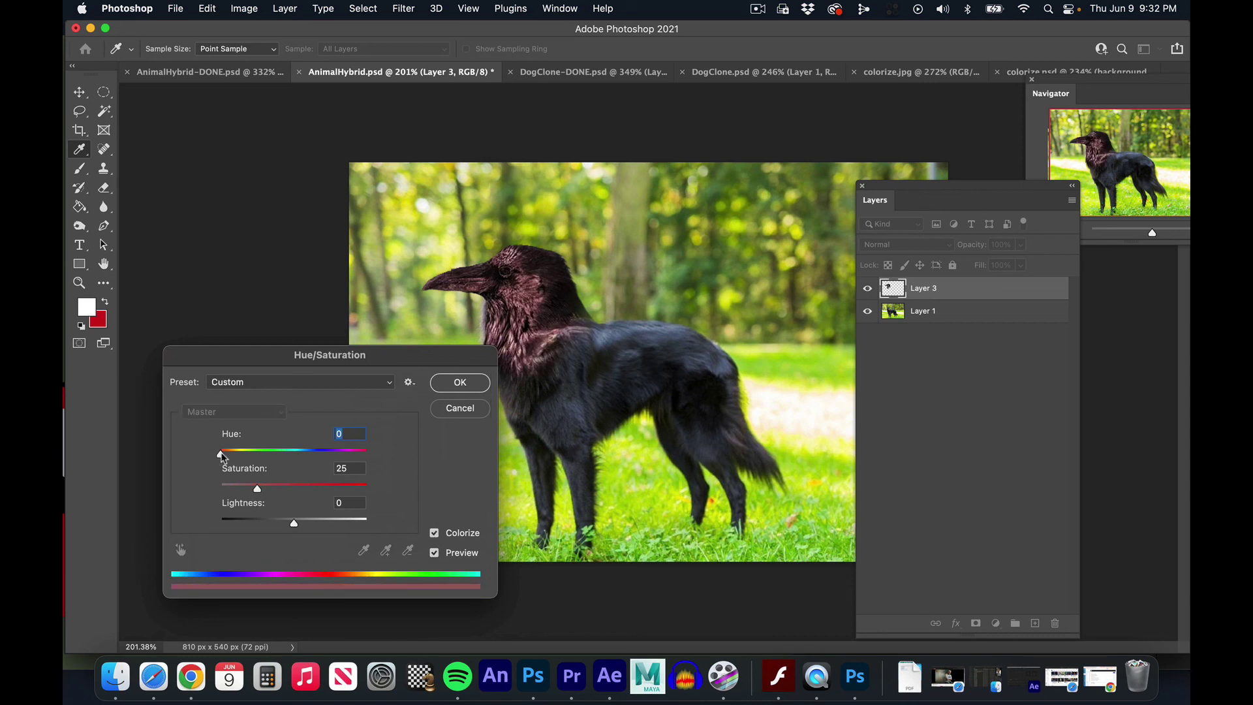
drag(220, 458, 315, 462)
drag(261, 493, 241, 489)
drag(294, 526, 298, 524)
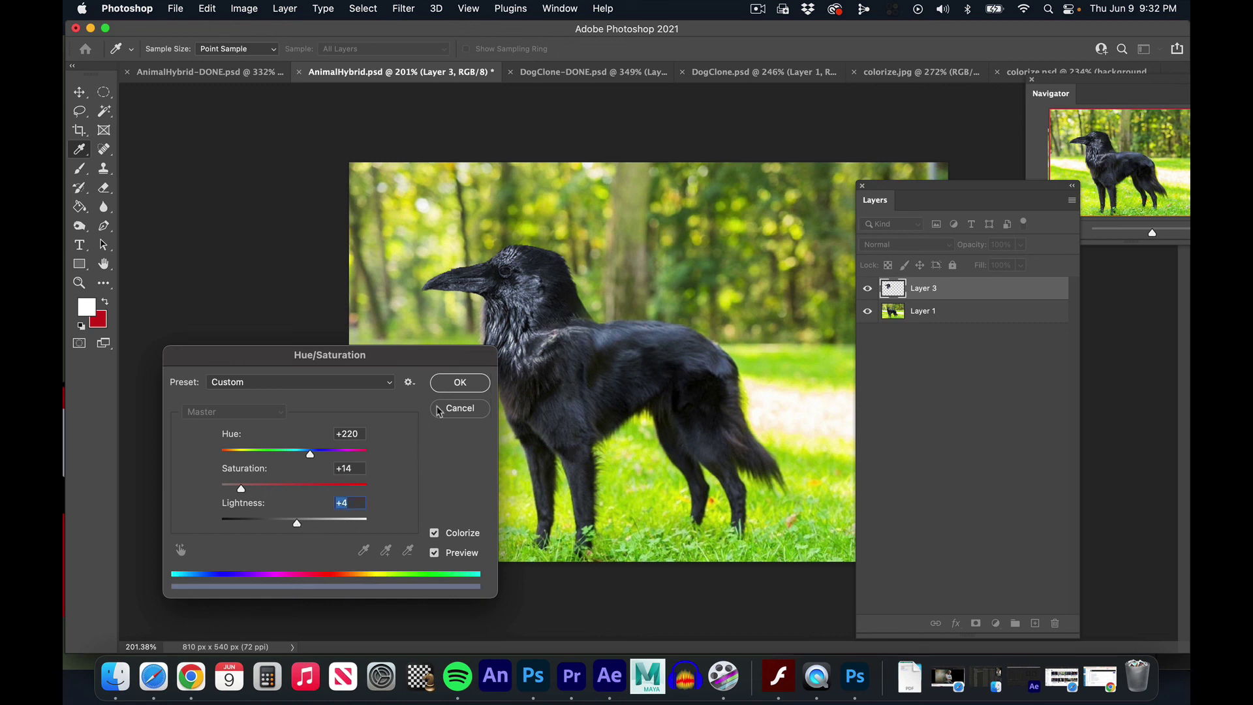
click(460, 383)
key(s)
click(469, 383)
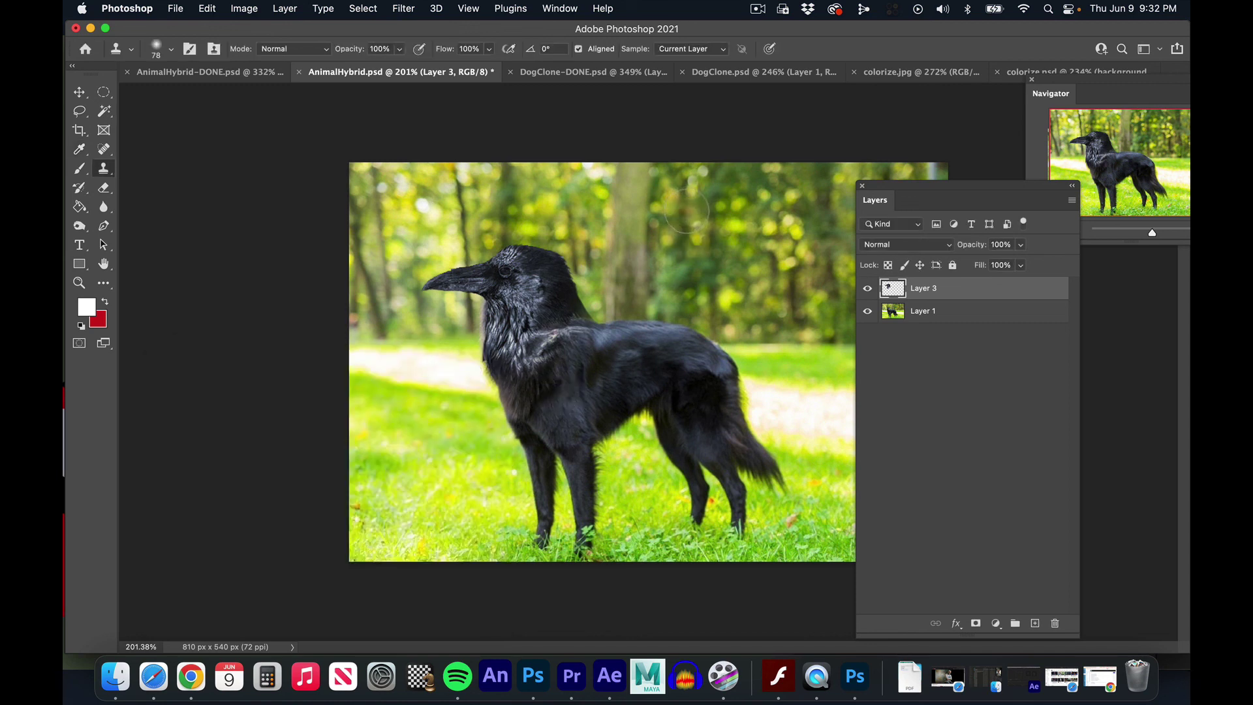